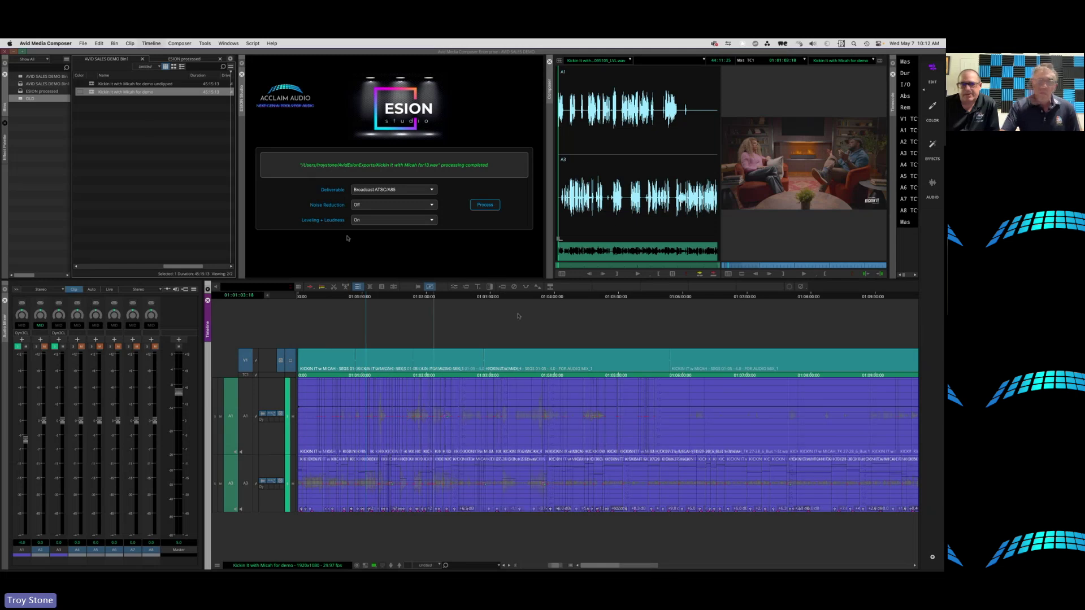
Hide the clip gain overlays on audio tracks A1 and A3 by setting both to None
{"action": "key", "text": "super+bracketleft"}
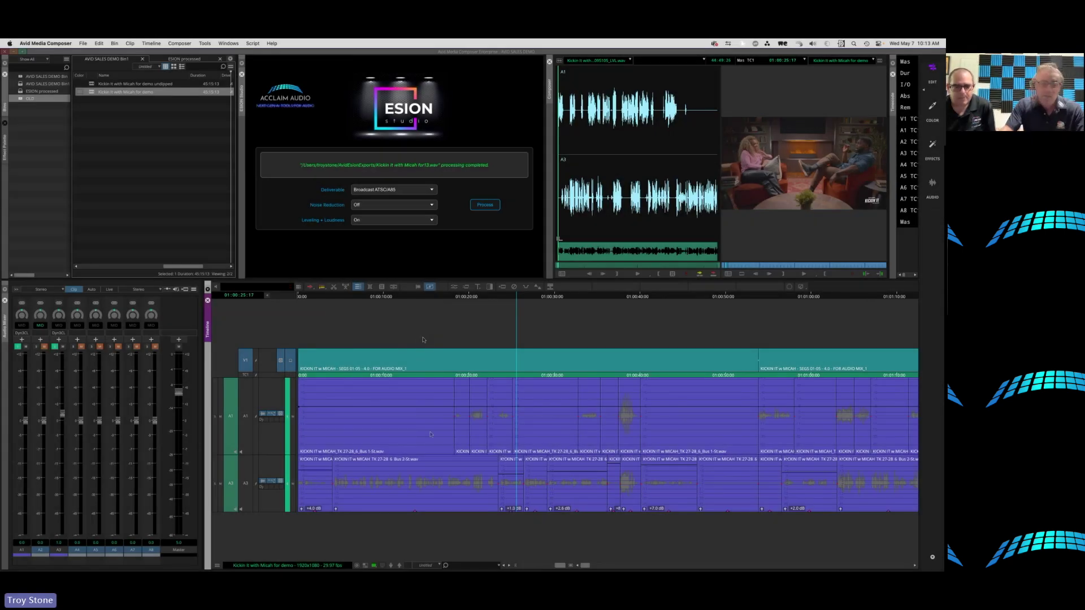
{"action": "left_click", "coordinate": [272, 414]}
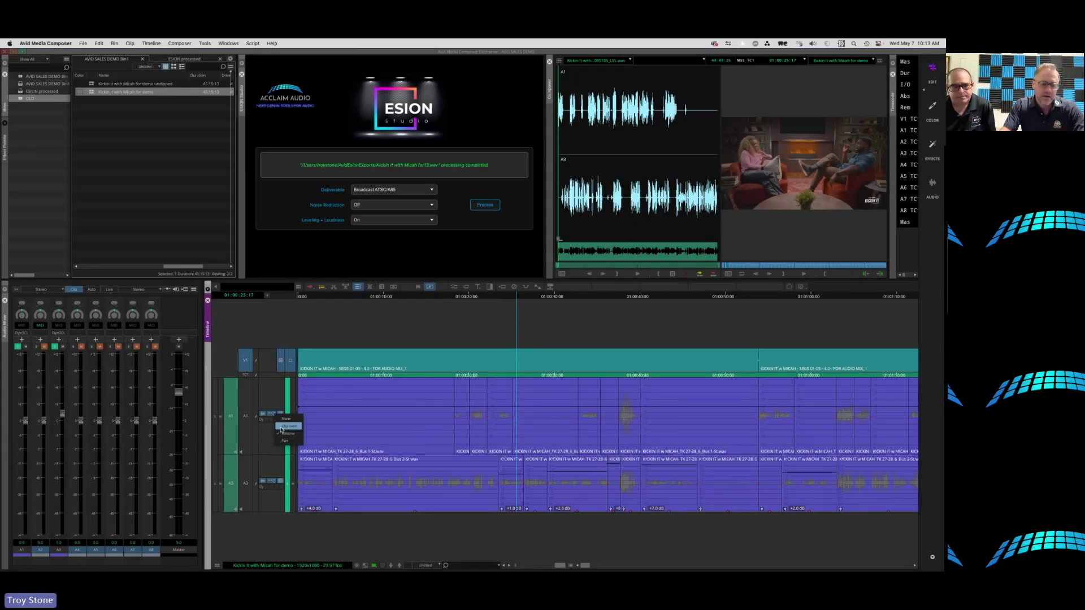
{"action": "left_click", "coordinate": [286, 419]}
{"action": "left_click", "coordinate": [273, 484]}
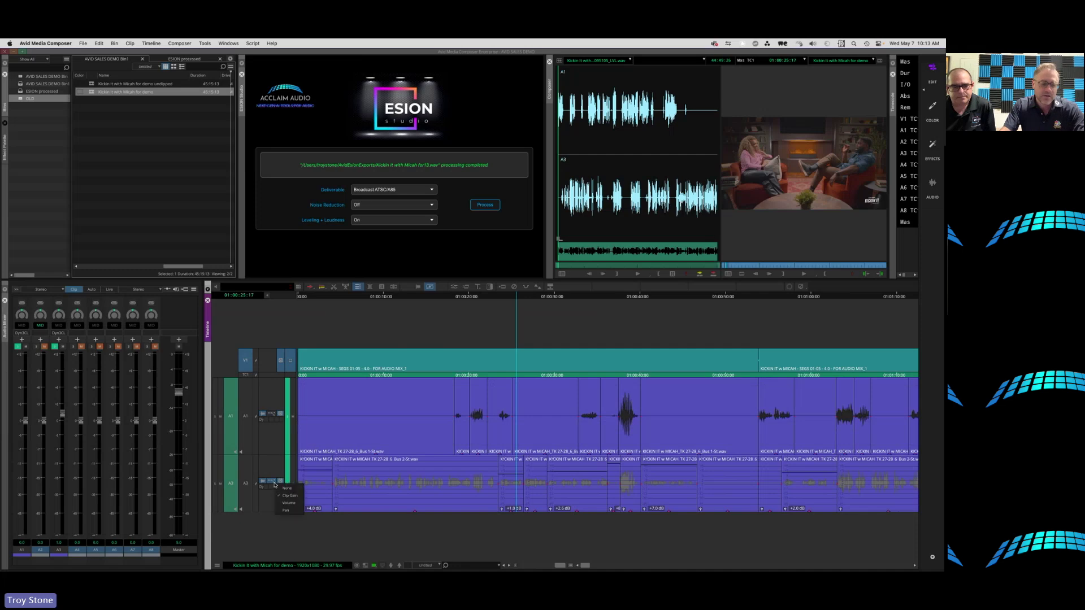
{"action": "left_click", "coordinate": [287, 491]}
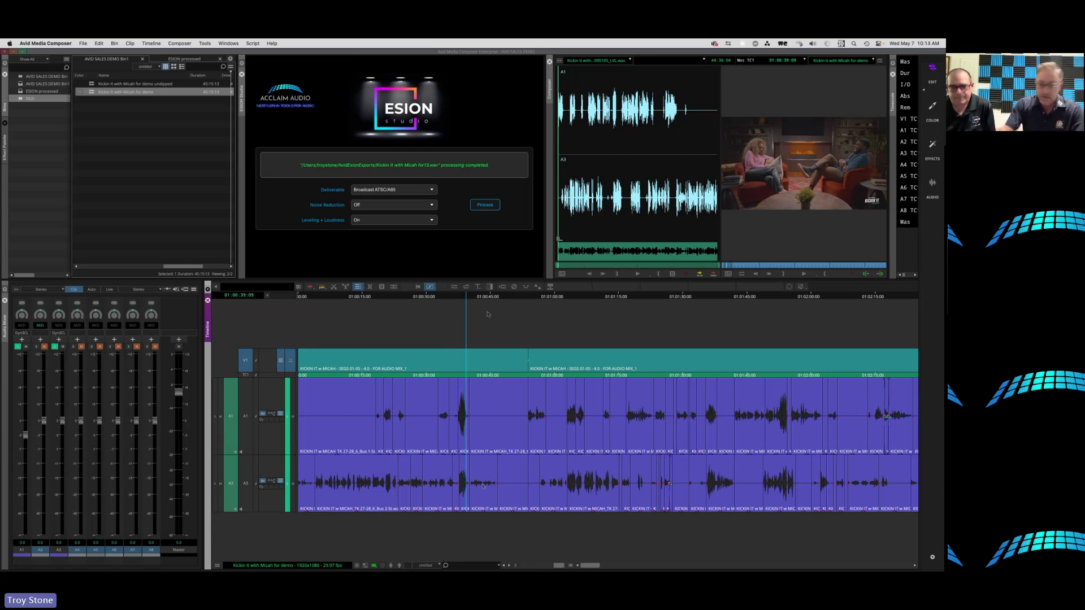
Examine the A1 and A3 dialogue waveforms from about 40 to 45 seconds, followed by an overview of the first minutes
{"action": "left_click", "coordinate": [462, 294]}
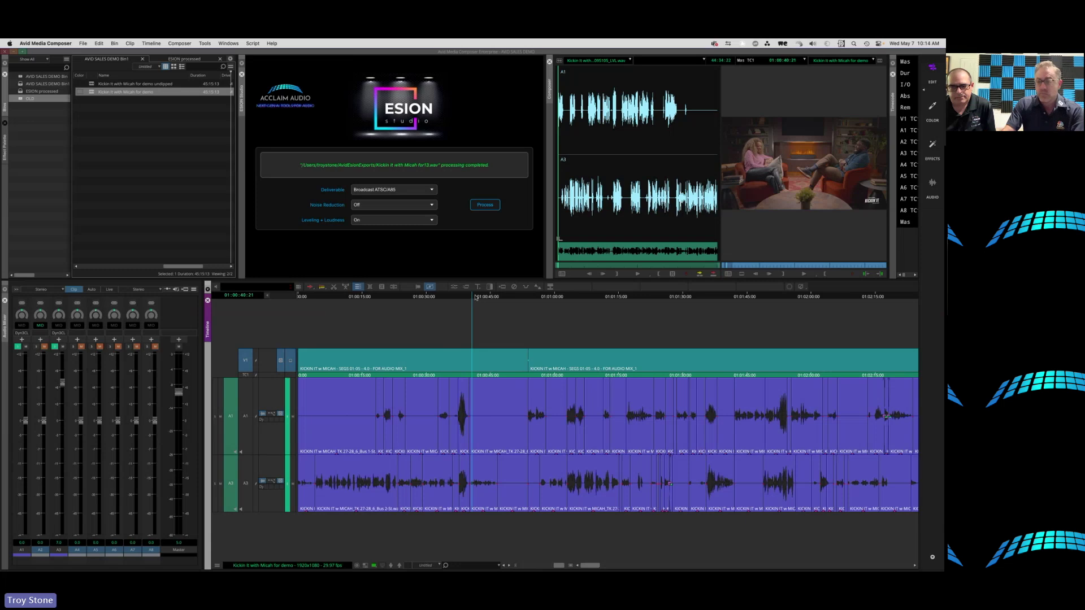
{"action": "left_click_drag", "start_coordinate": [475, 298], "coordinate": [598, 330]}
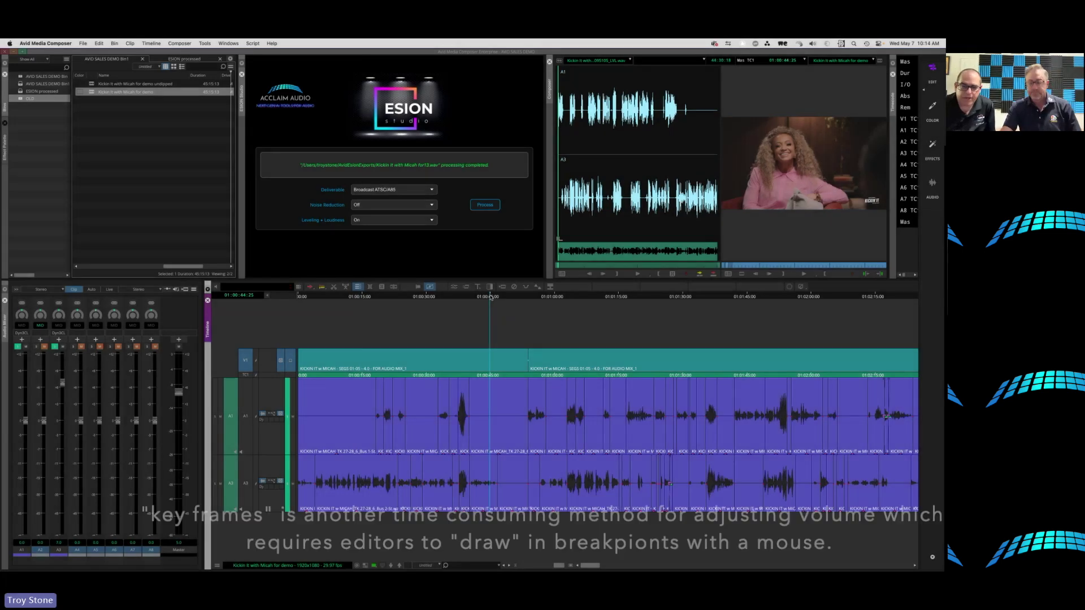
{"action": "key", "text": "super+bracketleft"}
{"action": "key", "text": "super+bracketleft"}
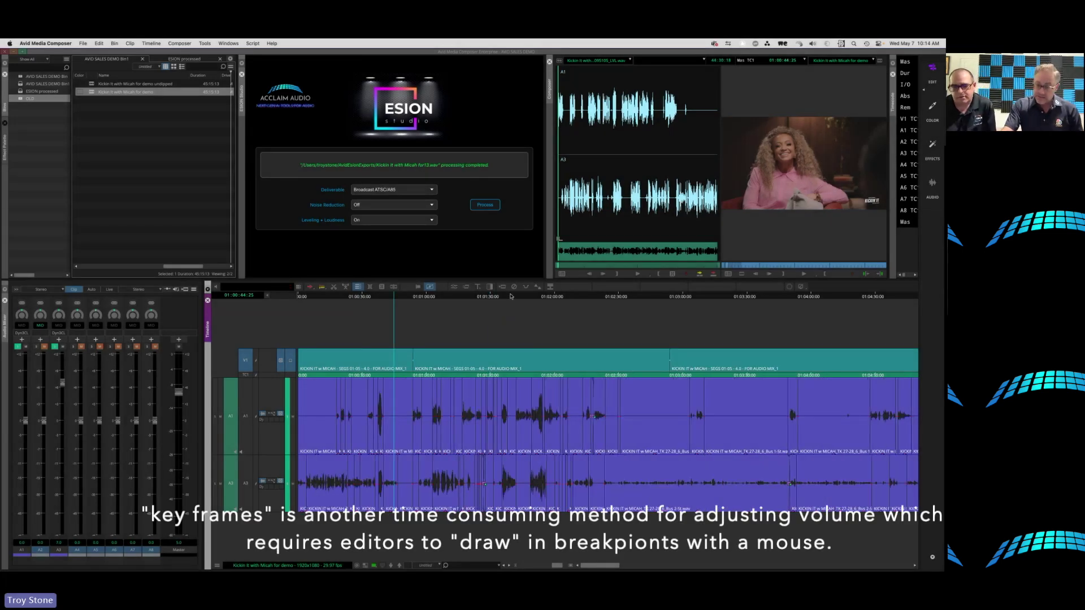
{"action": "key", "text": "super+bracketleft"}
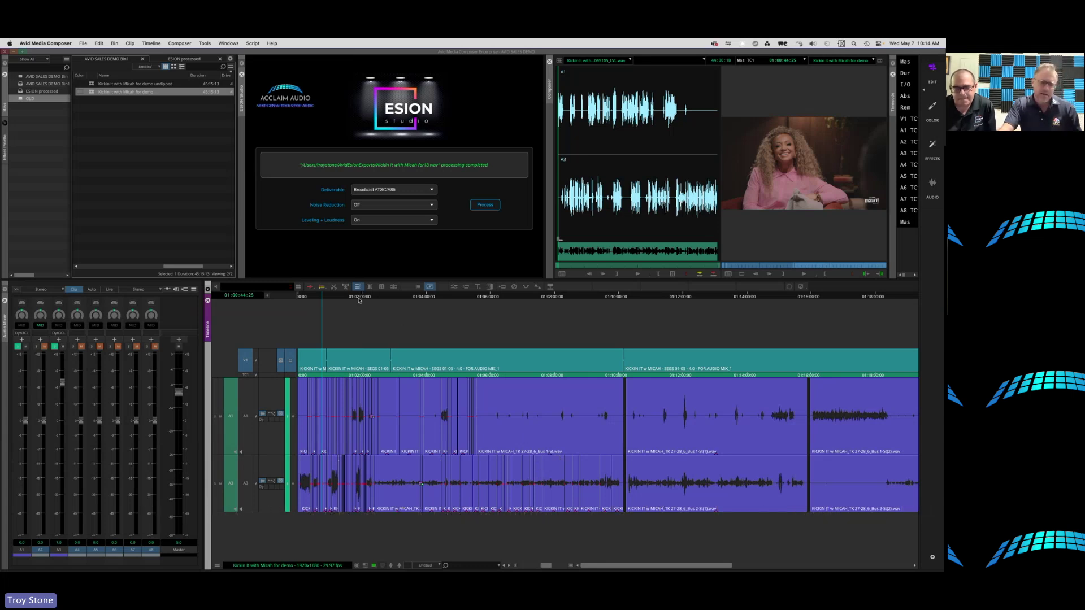
Inspect the individual dialogue clips on A1 and A3 between about 01:01:19 and 01:01:39 for level differences
{"action": "left_click", "coordinate": [340, 298]}
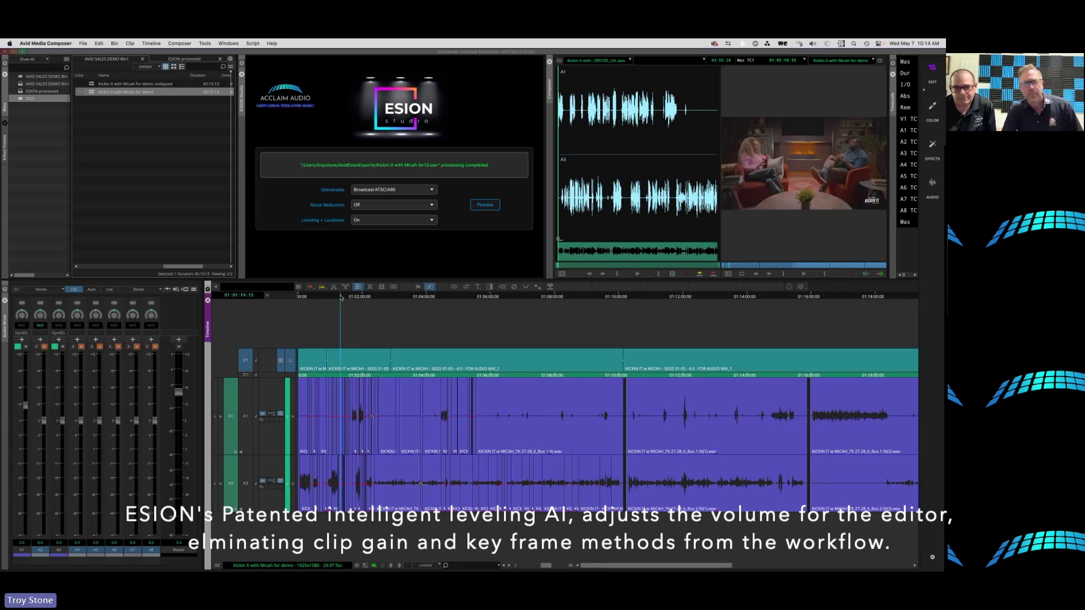
{"action": "key", "text": "super+bracketright"}
{"action": "key", "text": "super+bracketright"}
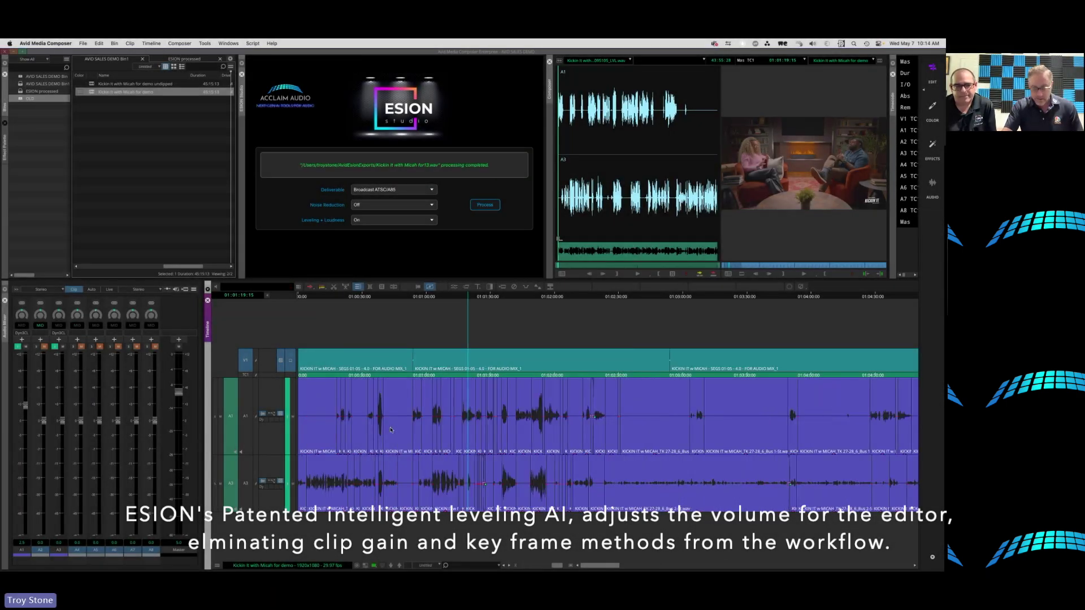
{"action": "key", "text": "super+bracketright"}
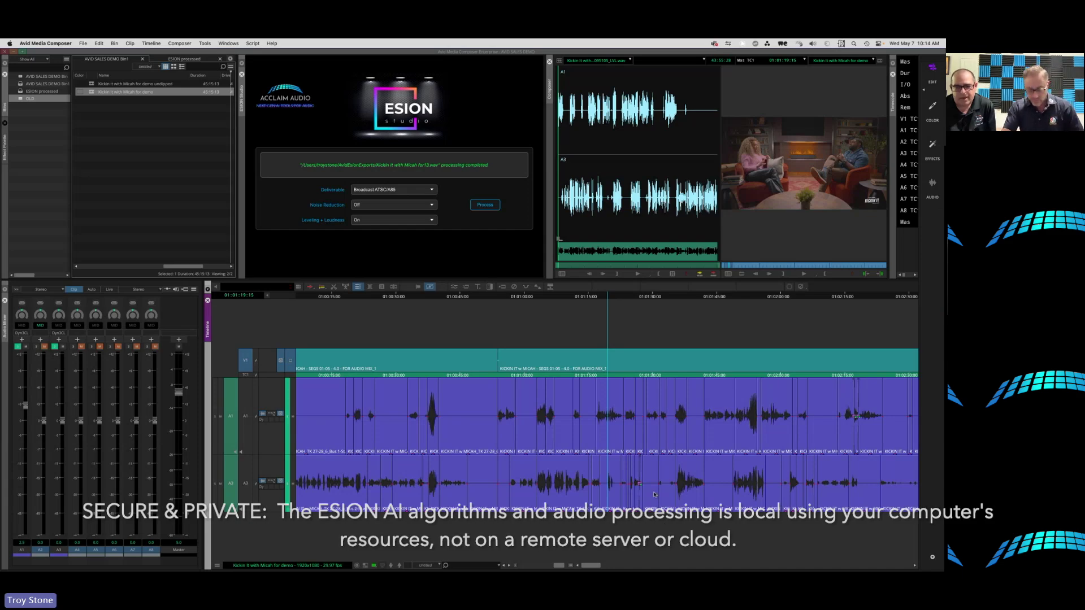
{"action": "key", "text": "super+bracketright"}
{"action": "key", "text": "super+bracketright"}
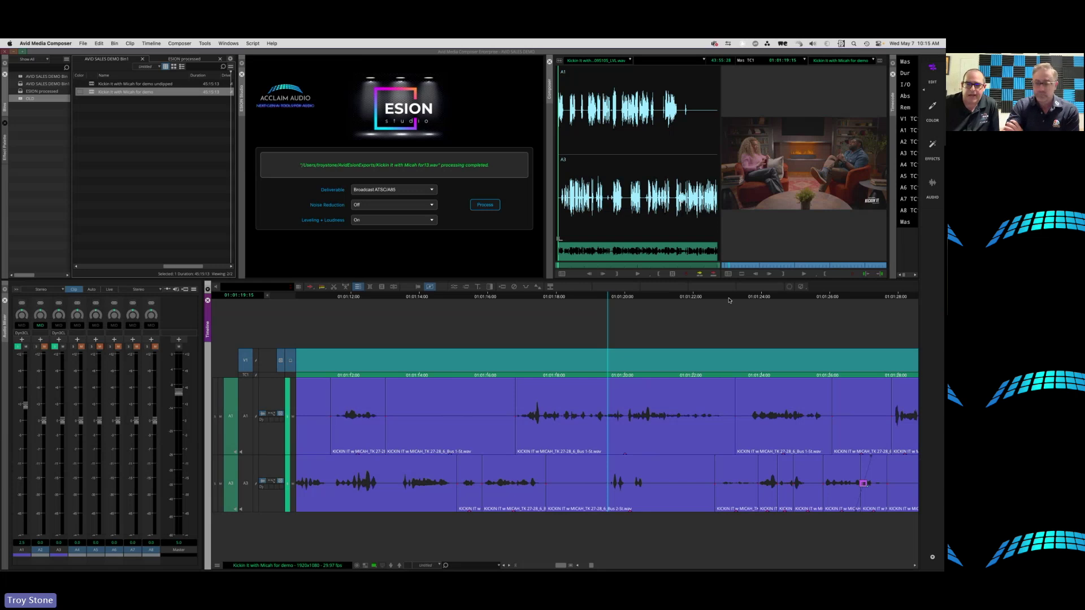
{"action": "left_click", "coordinate": [729, 300]}
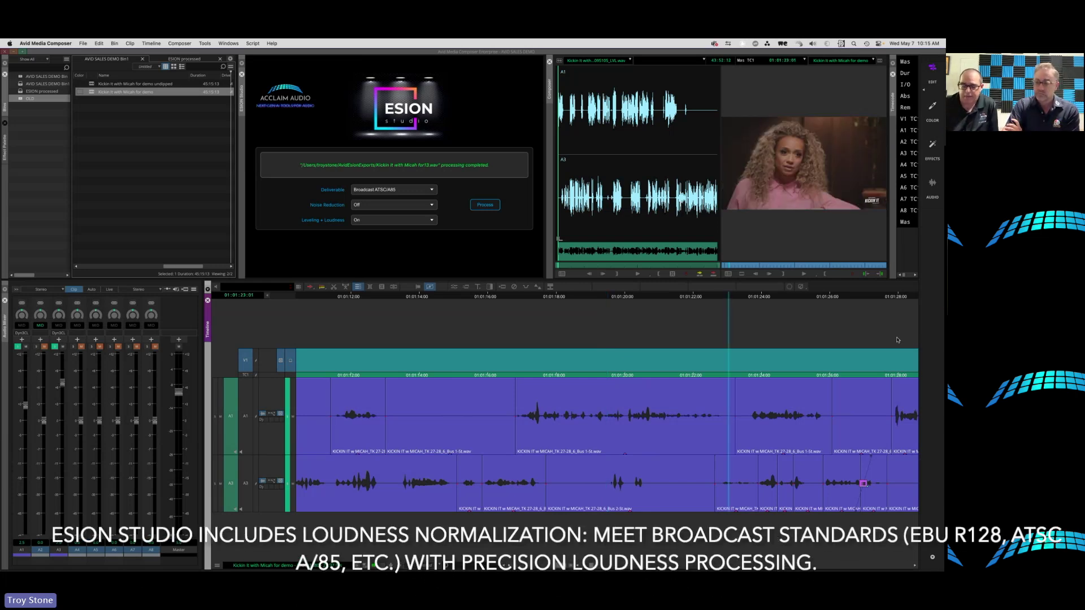
{"action": "left_click", "coordinate": [761, 296]}
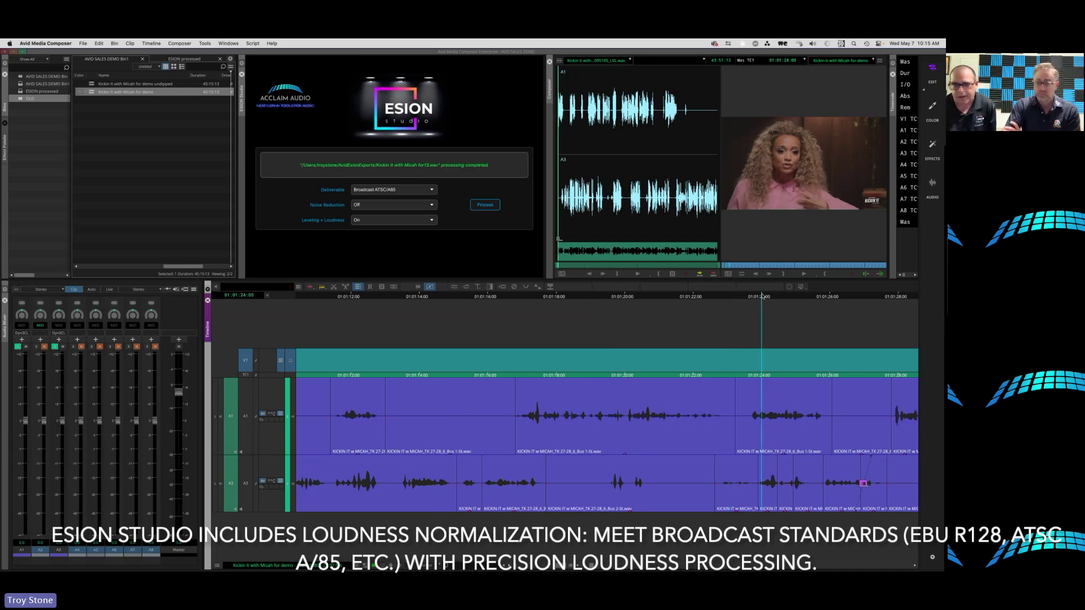
{"action": "key", "text": "super+bracketleft"}
{"action": "left_click", "coordinate": [626, 296]}
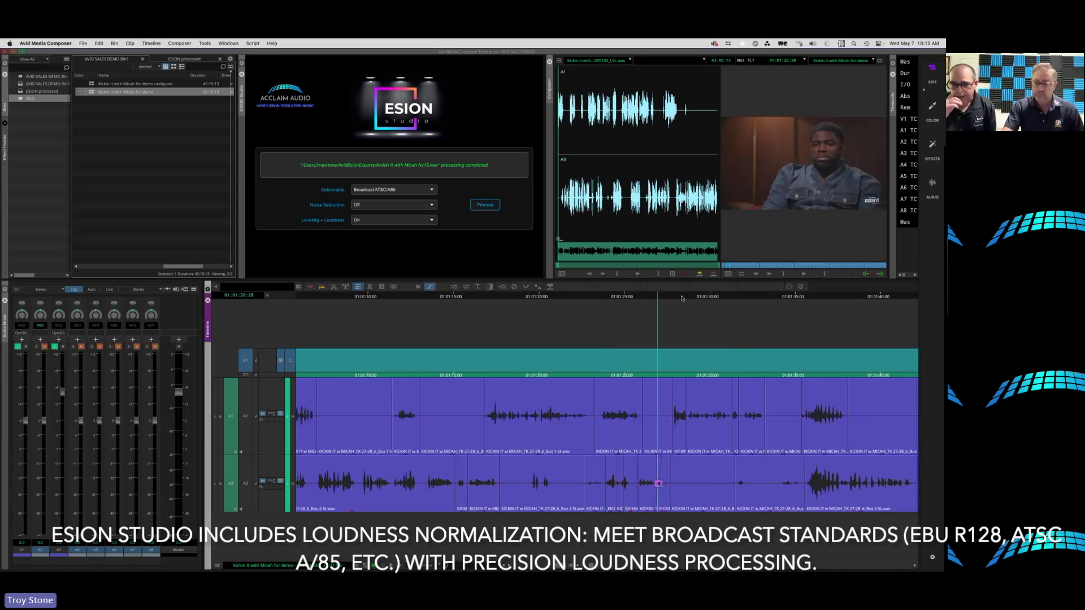
{"action": "left_click", "coordinate": [824, 297]}
{"action": "key", "text": "super+bracketleft"}
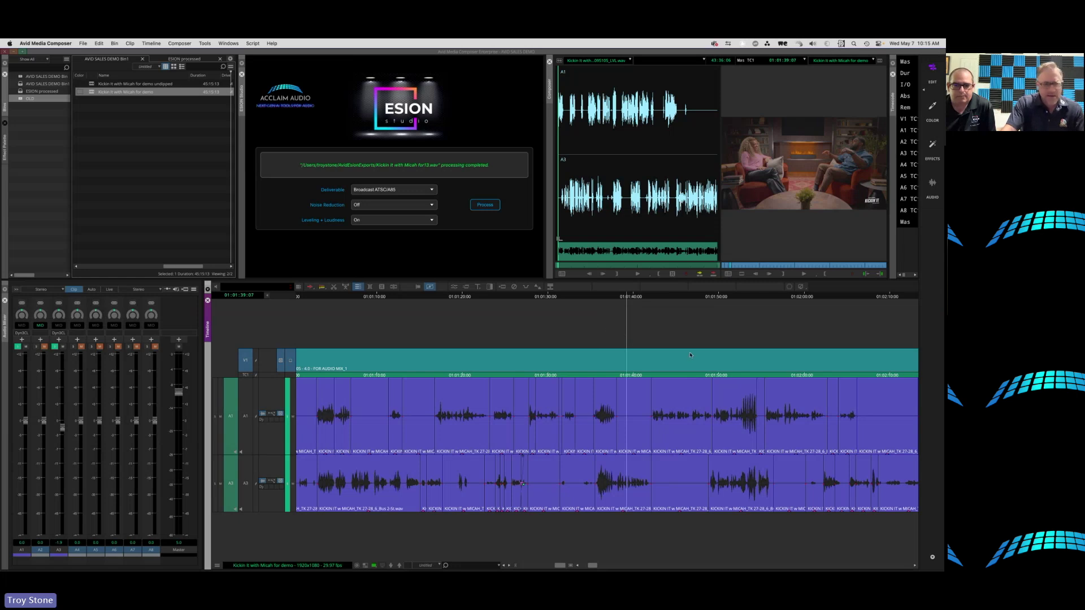
Open the compressor/limiter insert on track A3 for inspection and move its window clear of the timeline
{"action": "left_click", "coordinate": [59, 333]}
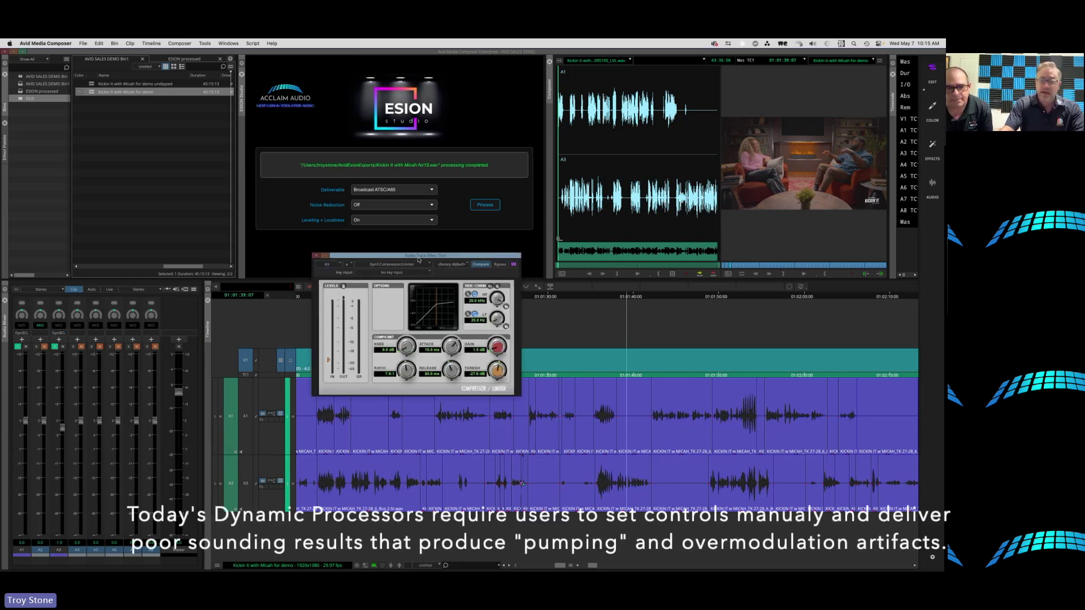
{"action": "left_click_drag", "start_coordinate": [419, 260], "coordinate": [436, 240]}
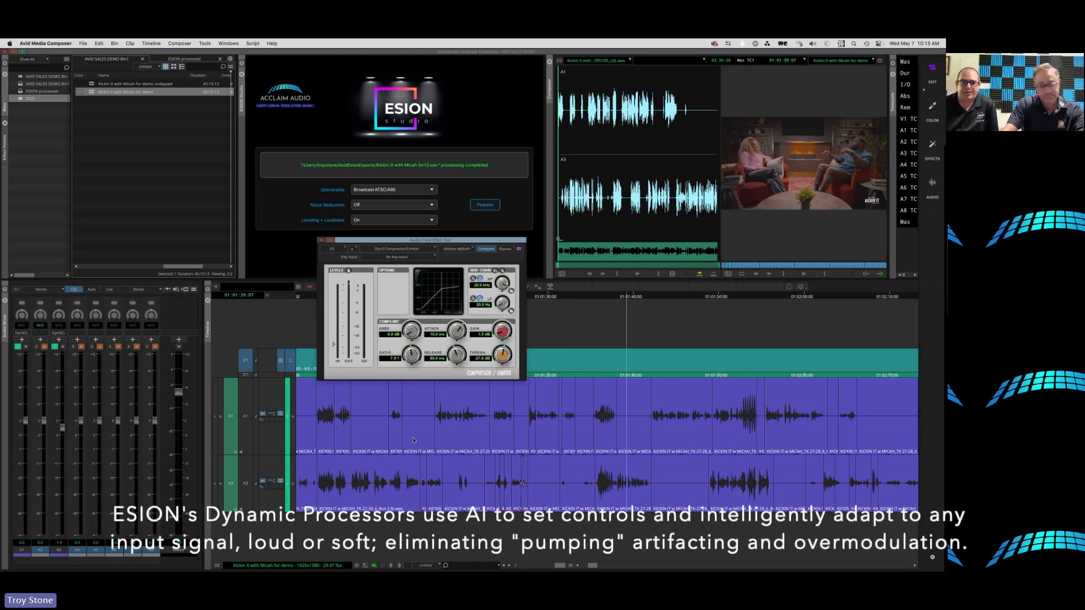
{"action": "left_click_drag", "start_coordinate": [420, 242], "coordinate": [136, 127]}
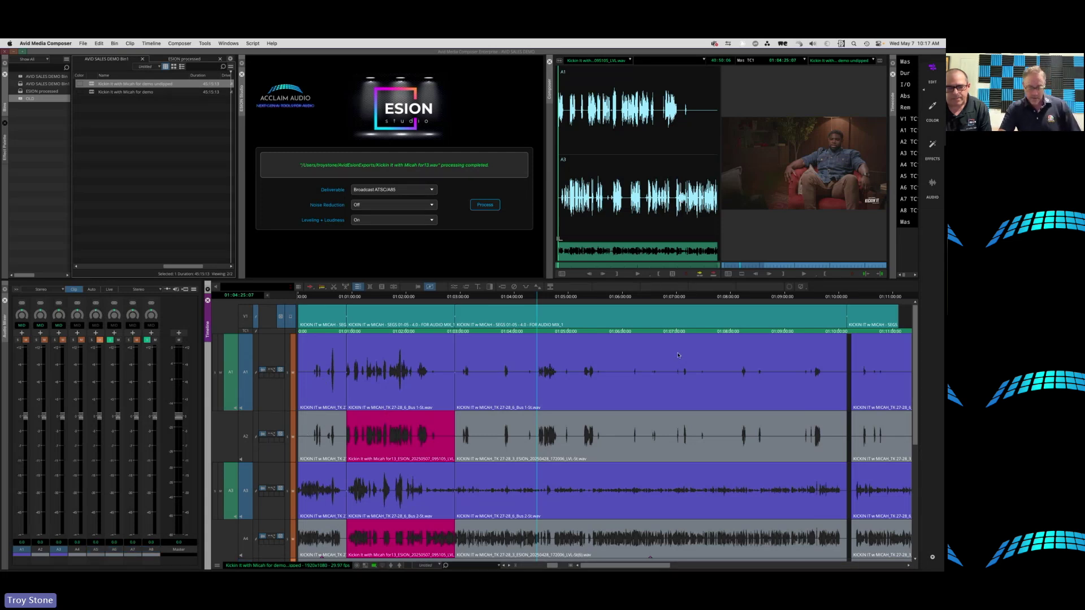
Add edits on tracks A1 and A3 at 01:04:25:07 and 01:06:25:07 to isolate a two-minute section
{"action": "key", "text": "h"}
{"action": "mouse_move", "coordinate": [590, 302]}
{"action": "left_mouse_down"}
{"action": "mouse_move", "coordinate": [640, 304]}
{"action": "mouse_move", "coordinate": [601, 301]}
{"action": "left_mouse_up"}
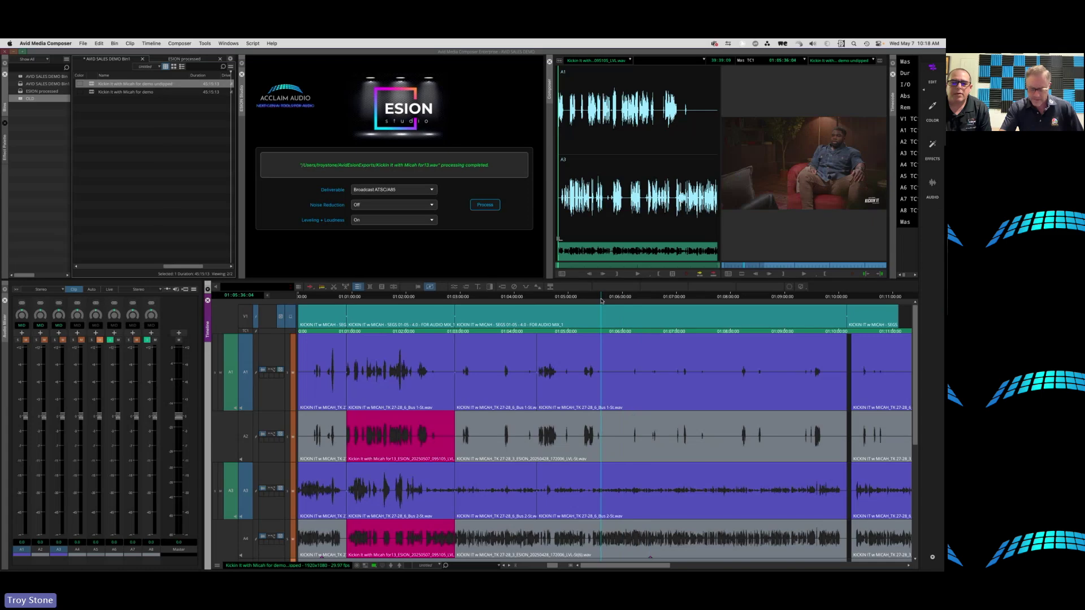
{"action": "key", "text": "a"}
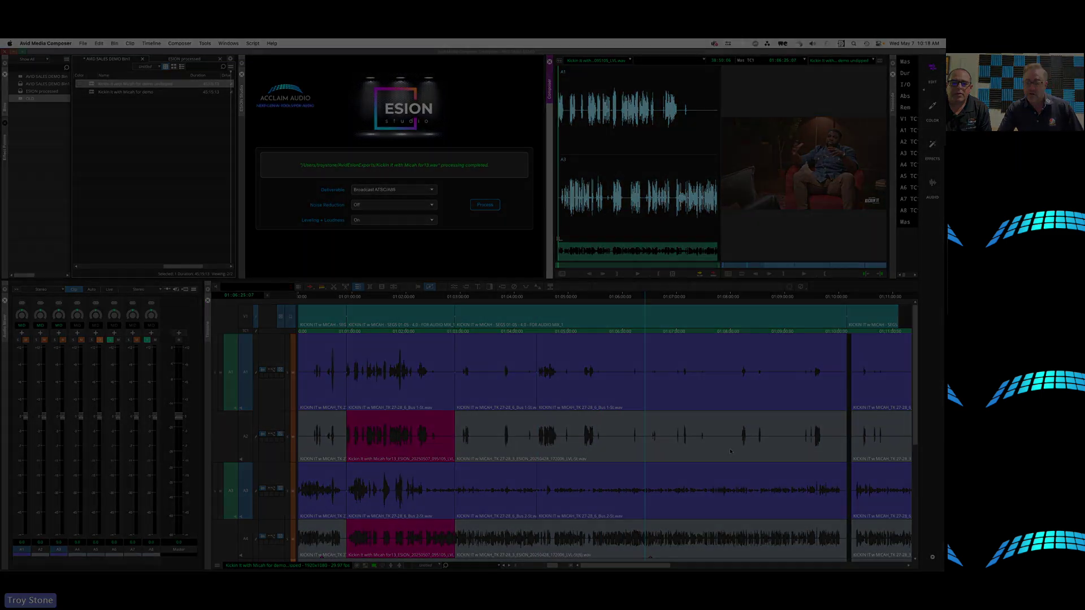
Mark the section between the two new edits with an in point at 01:04:25:07 and an out point at 01:06:25:07
{"action": "left_click", "coordinate": [628, 300]}
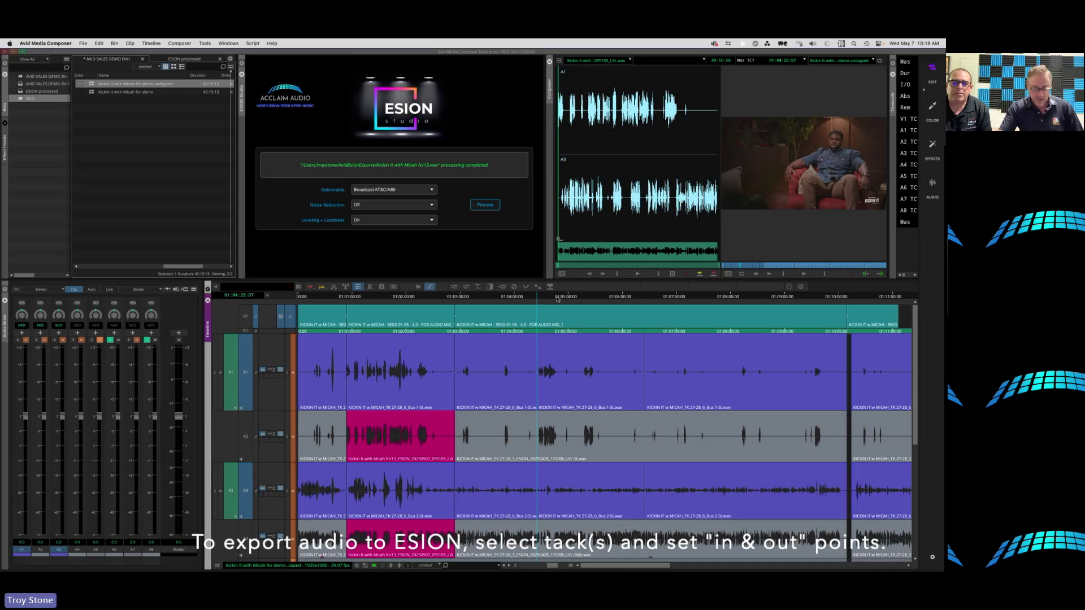
{"action": "key", "text": "i"}
{"action": "left_click", "coordinate": [645, 297]}
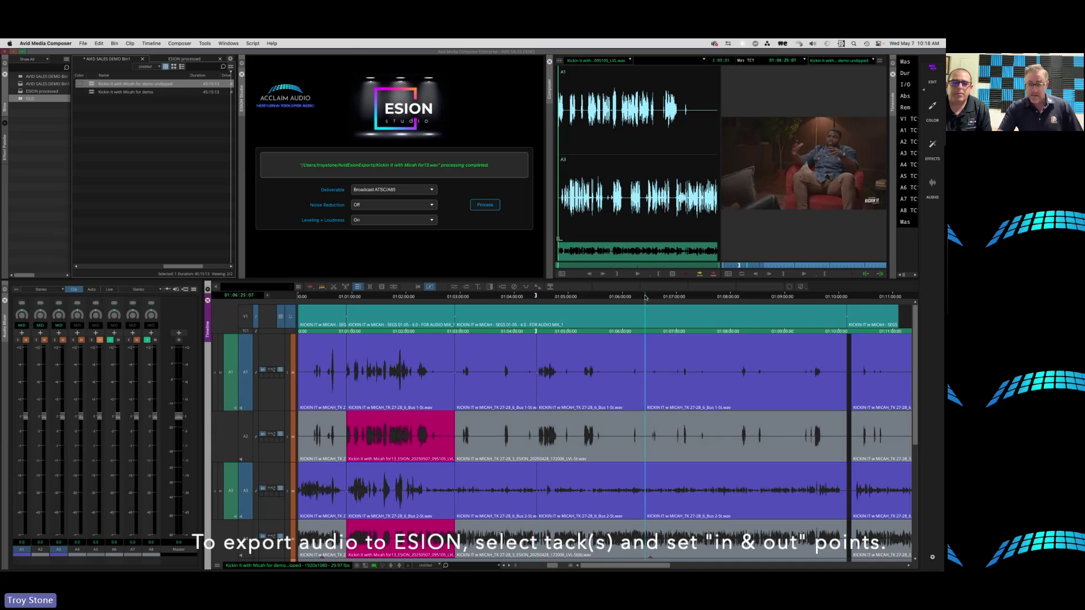
{"action": "key", "text": "o"}
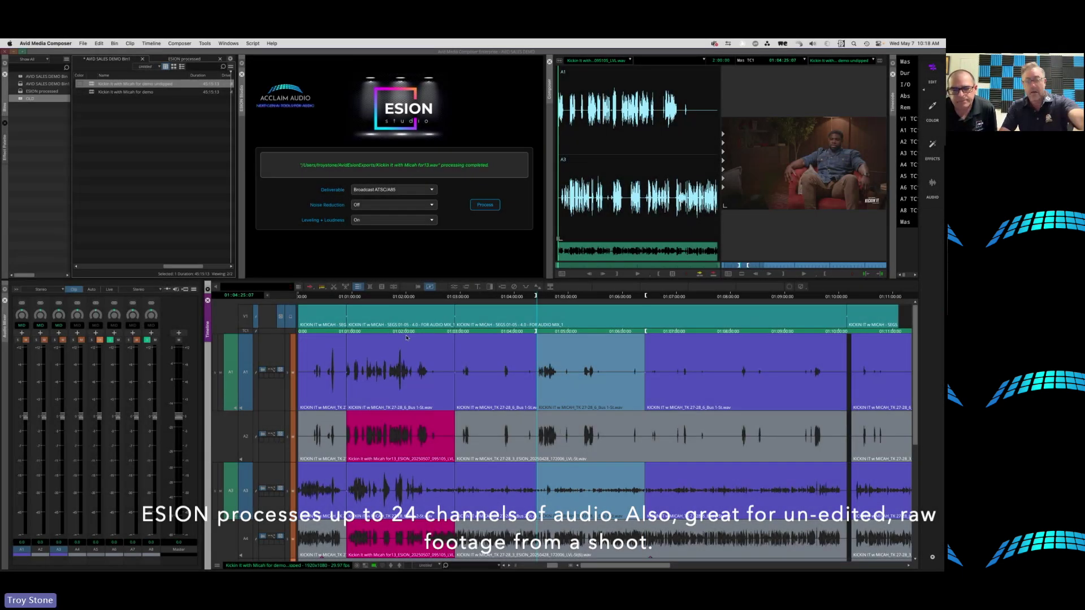
Send the marked section of the undipped demo sequence to ESION Studio and set the deliverable to NBC Golf
{"action": "left_click", "coordinate": [181, 174]}
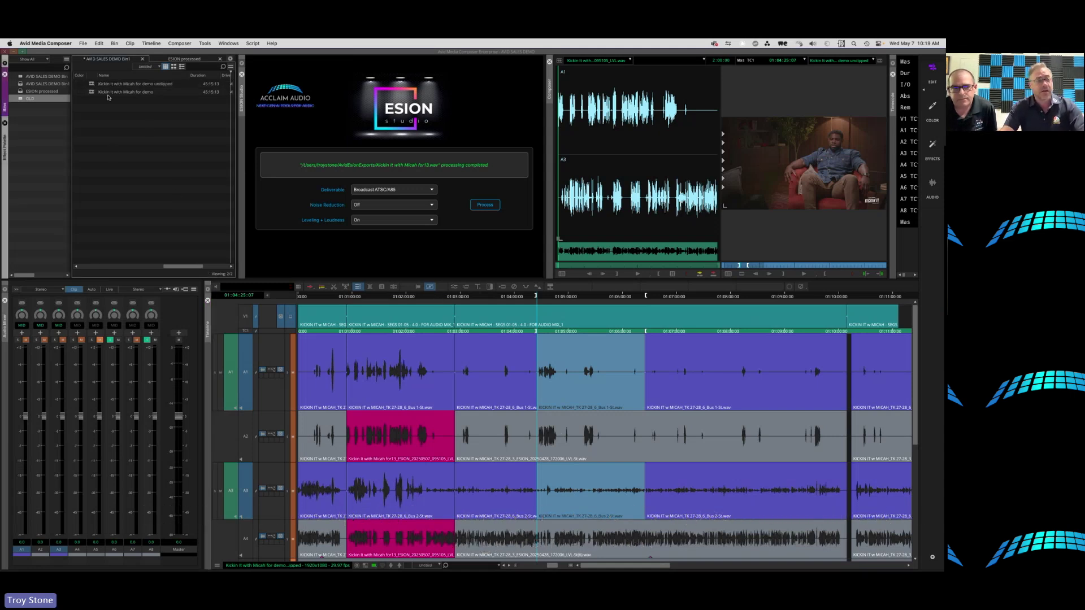
{"action": "left_click", "coordinate": [91, 86]}
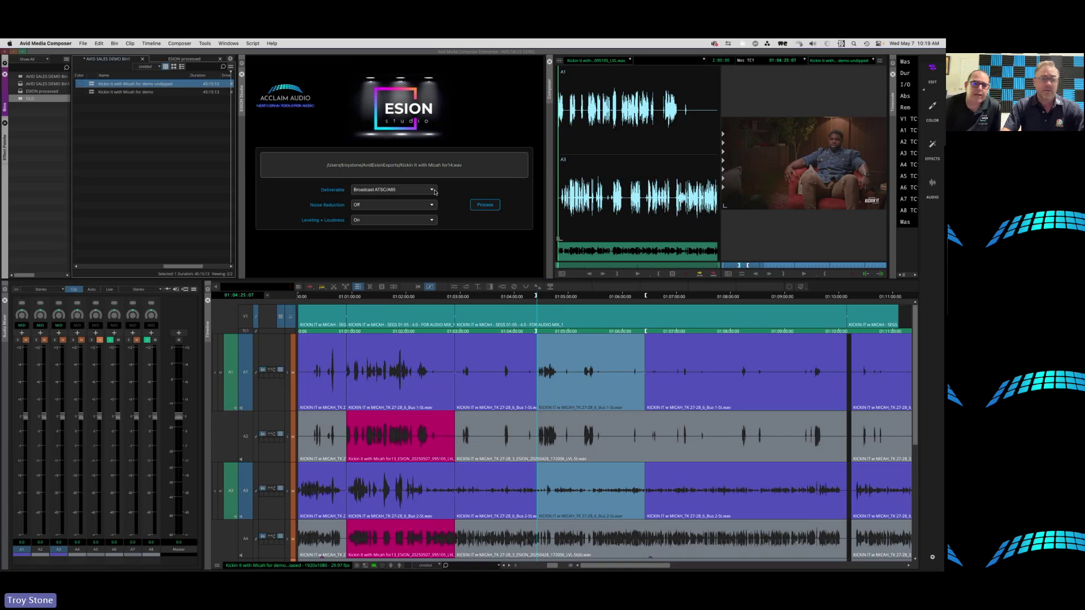
{"action": "left_click", "coordinate": [433, 191]}
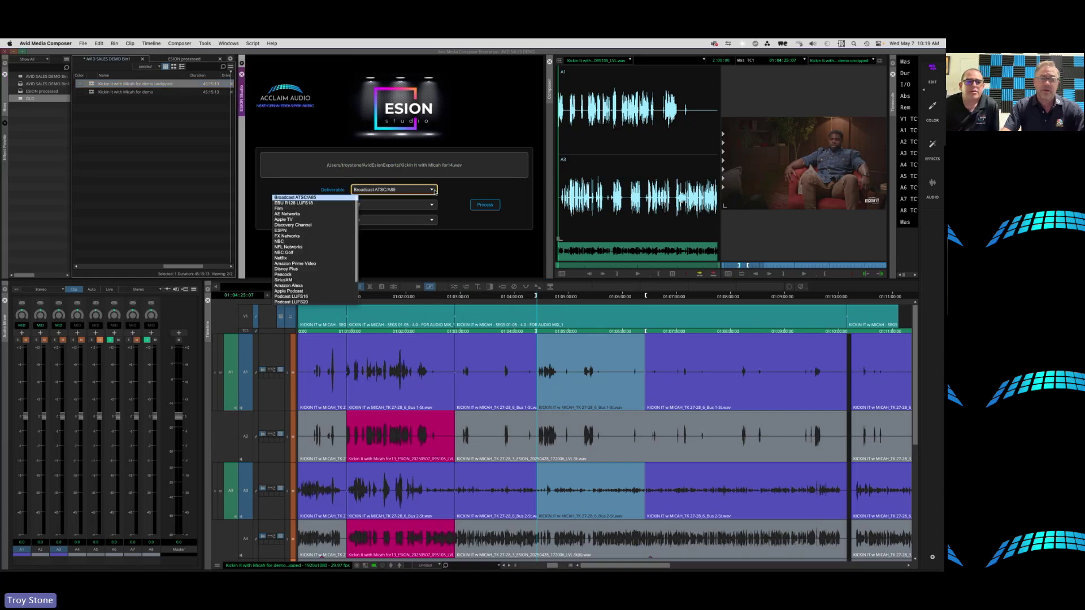
{"action": "left_click", "coordinate": [329, 253]}
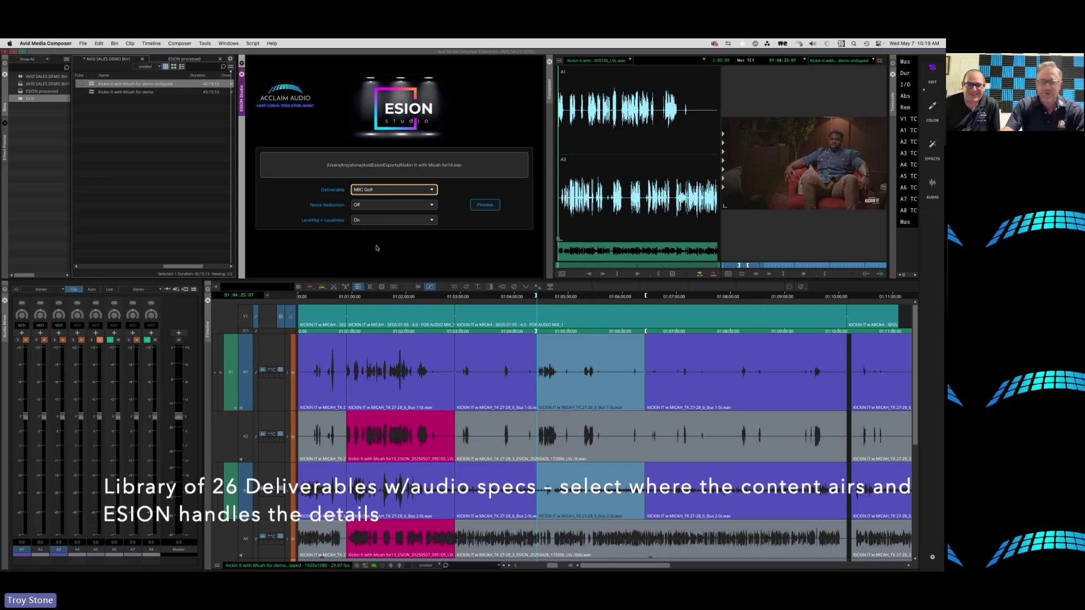
Process the audio with Noise Reduction Off and Leveling + Loudness On, accepting the audio start time option for all files
{"action": "left_click", "coordinate": [428, 206]}
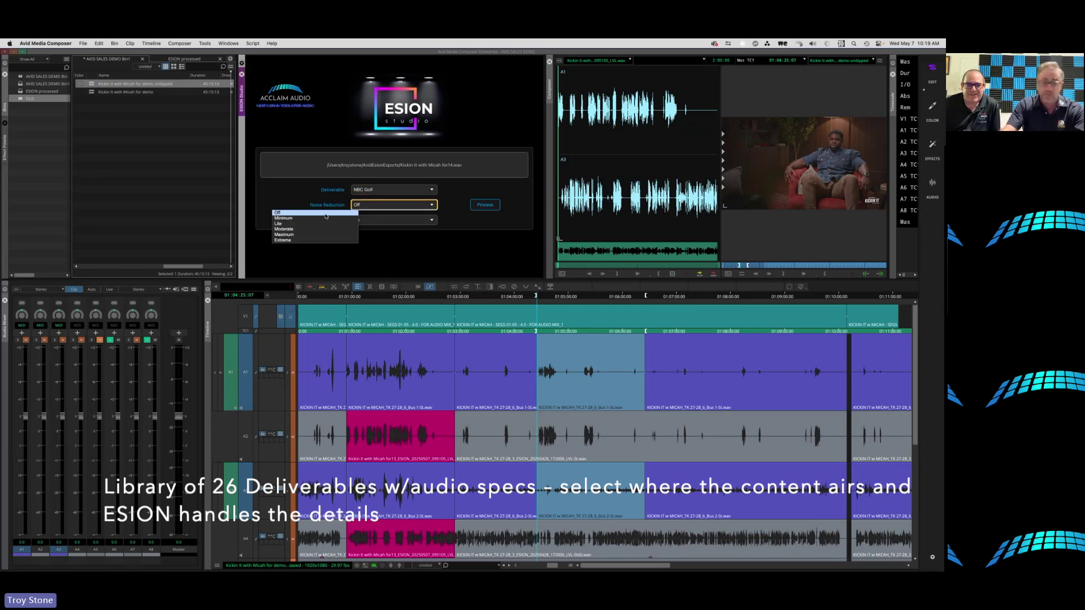
{"action": "left_click", "coordinate": [432, 206]}
{"action": "left_click", "coordinate": [424, 222]}
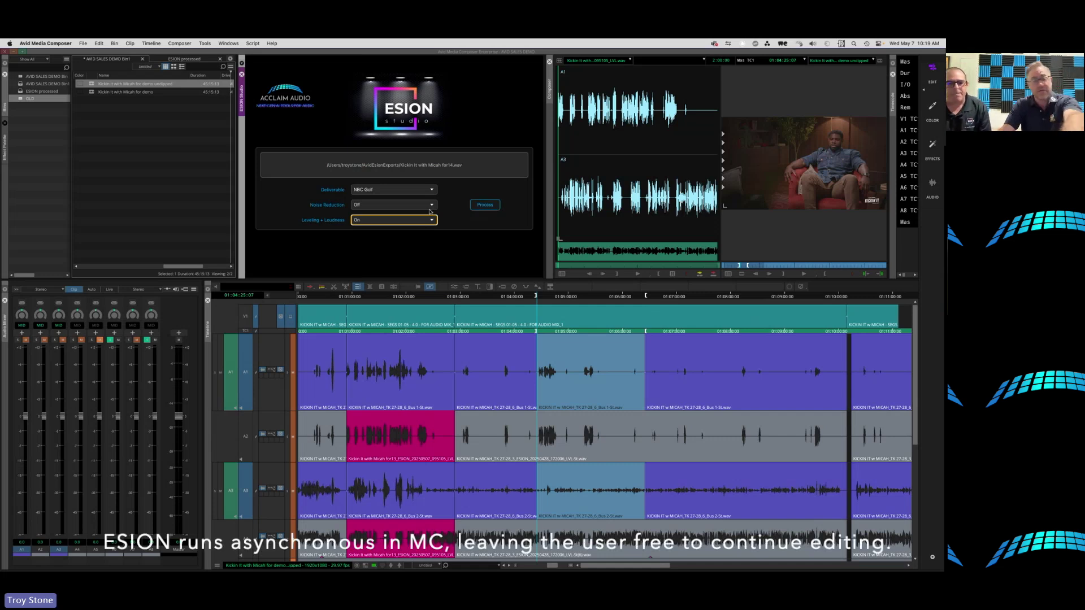
{"action": "left_click", "coordinate": [490, 203]}
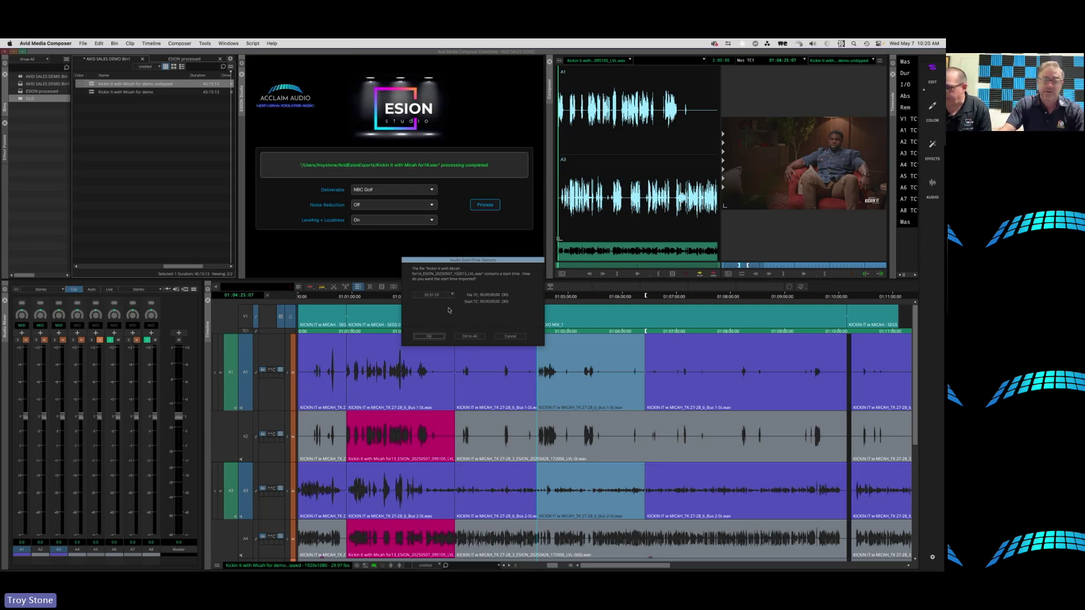
{"action": "left_click", "coordinate": [472, 338]}
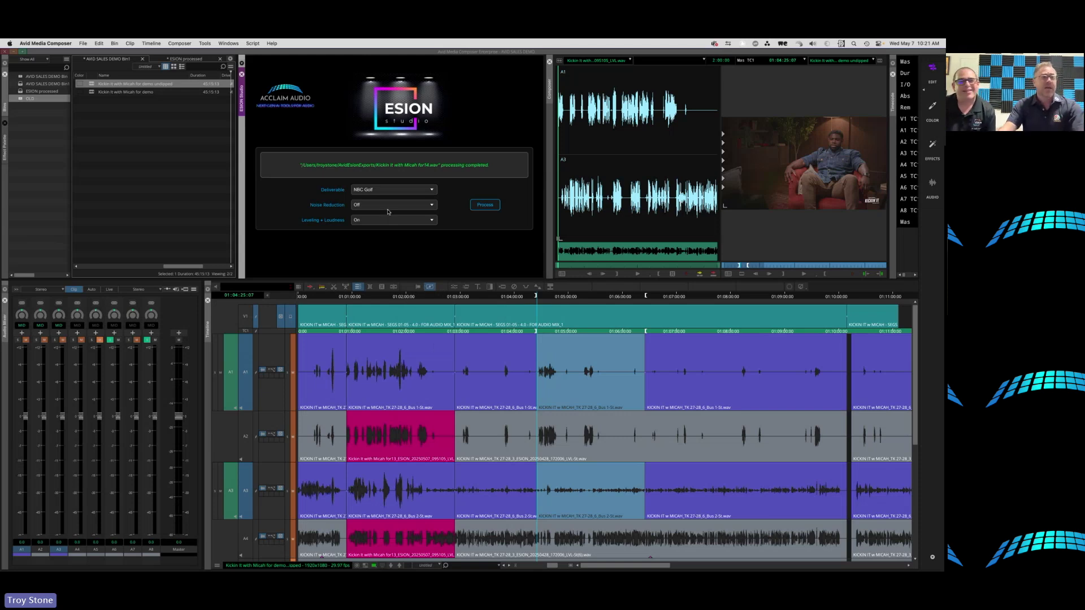
Open the ESION processed bin and assign yellow as the colour of the processed clip
{"action": "left_click", "coordinate": [192, 61]}
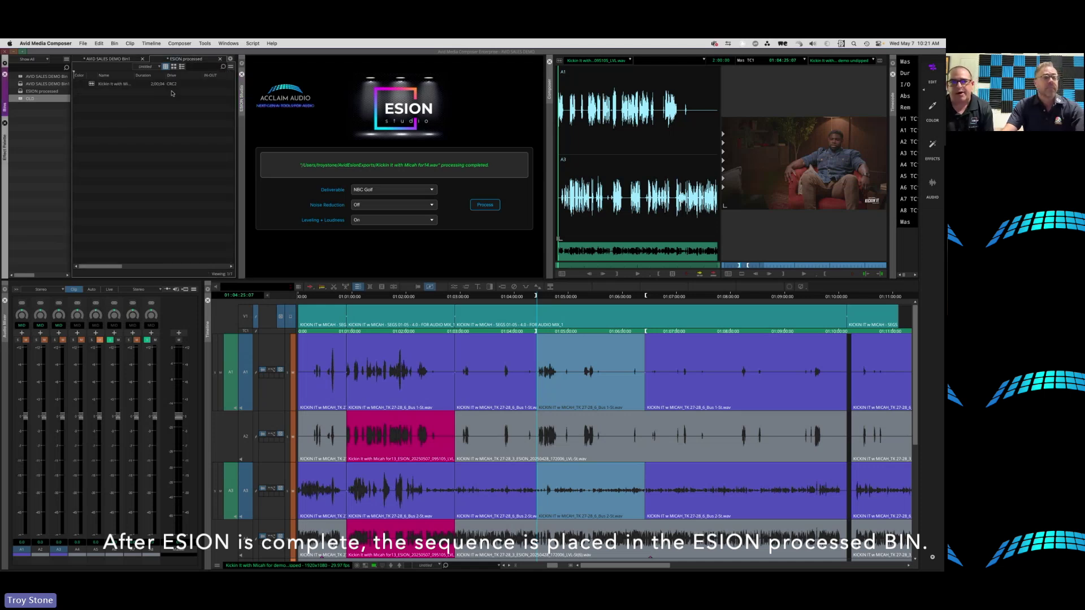
{"action": "left_click", "coordinate": [81, 85]}
{"action": "left_click", "coordinate": [80, 85]}
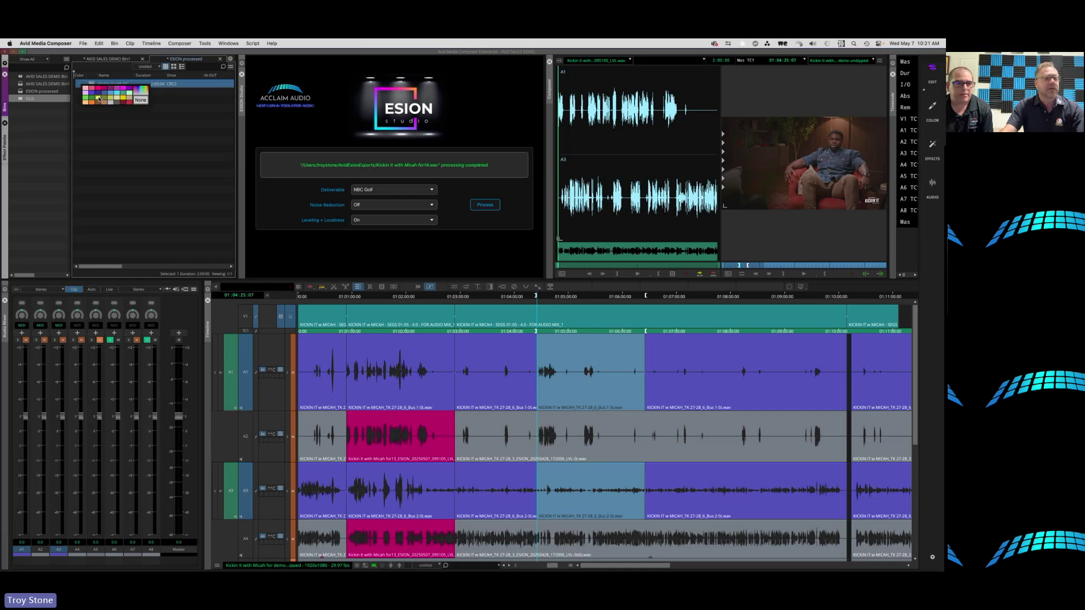
{"action": "left_click", "coordinate": [98, 99]}
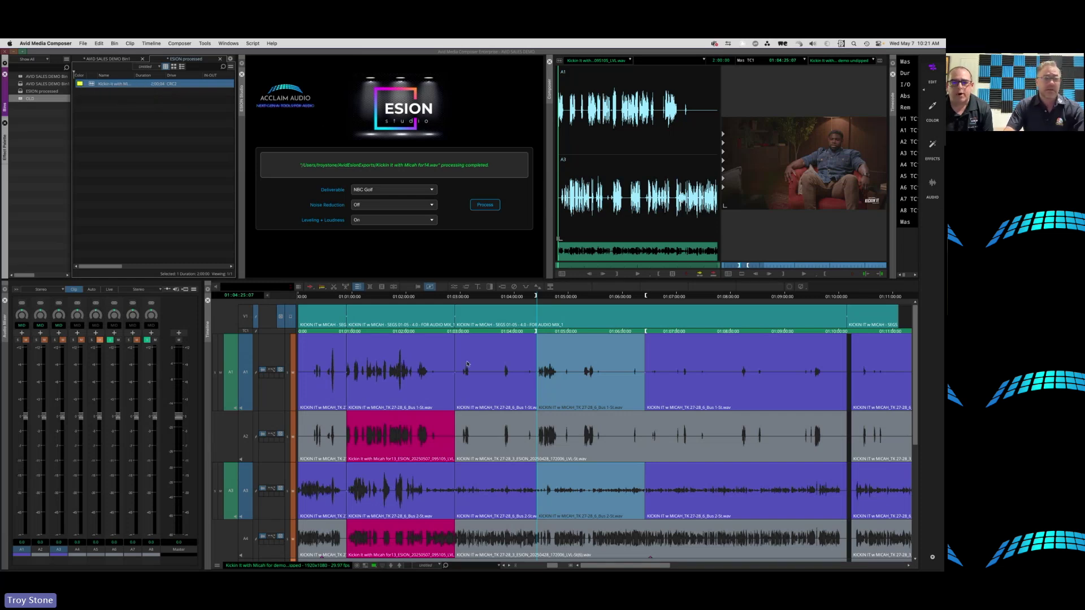
Load the yellow processed clip as source, patch its two audio tracks to A2 and A4, and overwrite the marked section
{"action": "left_click_drag", "start_coordinate": [93, 87], "coordinate": [610, 149]}
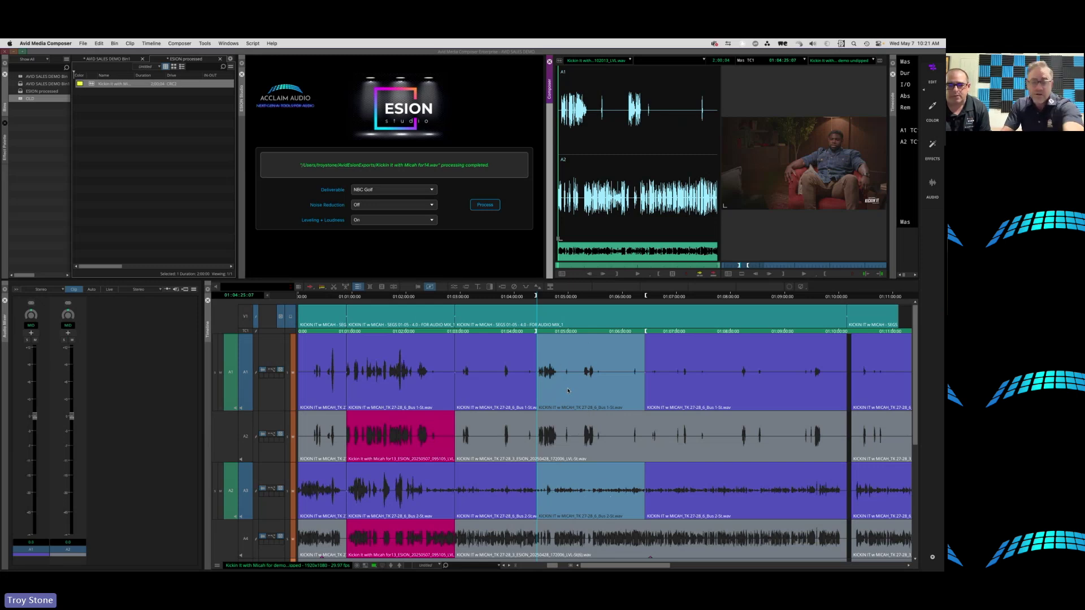
{"action": "left_click", "coordinate": [236, 432]}
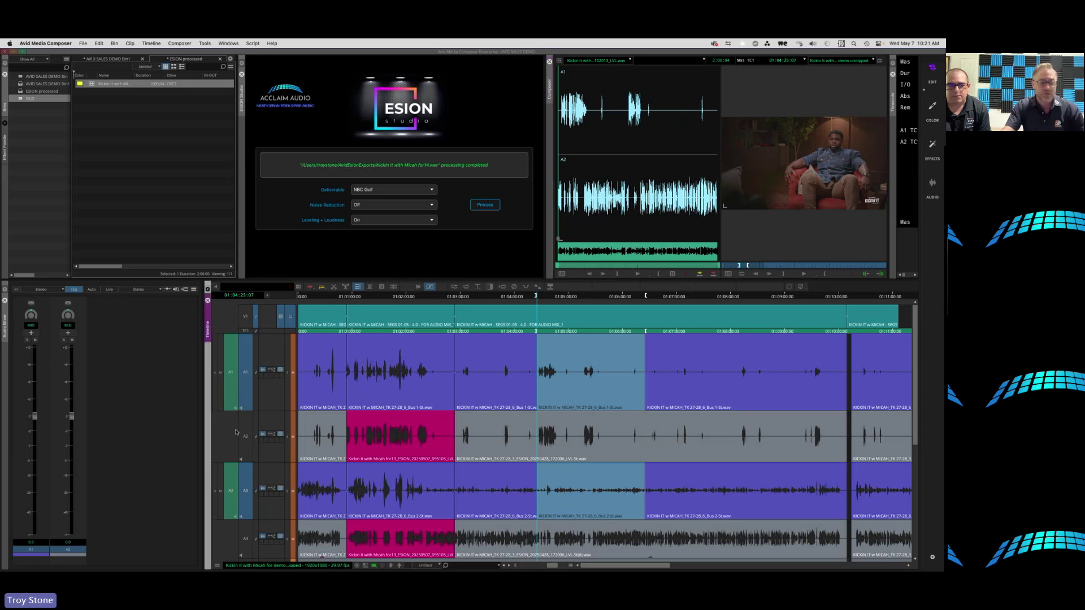
{"action": "left_click", "coordinate": [235, 433]}
{"action": "left_click_drag", "start_coordinate": [237, 520], "coordinate": [242, 540]}
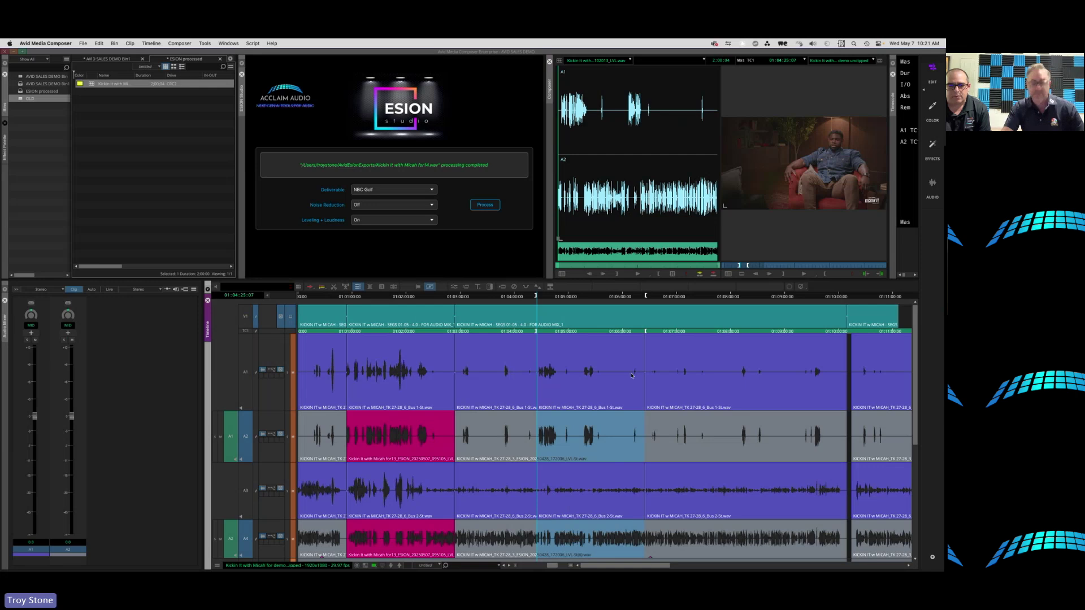
{"action": "double_click", "coordinate": [91, 84]}
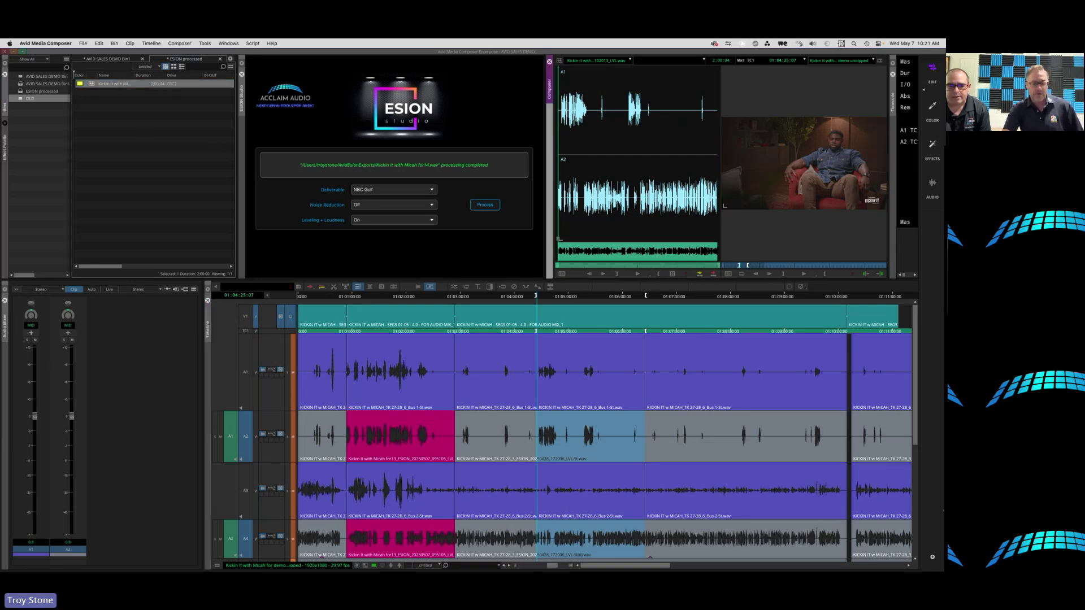
{"action": "key", "text": "b"}
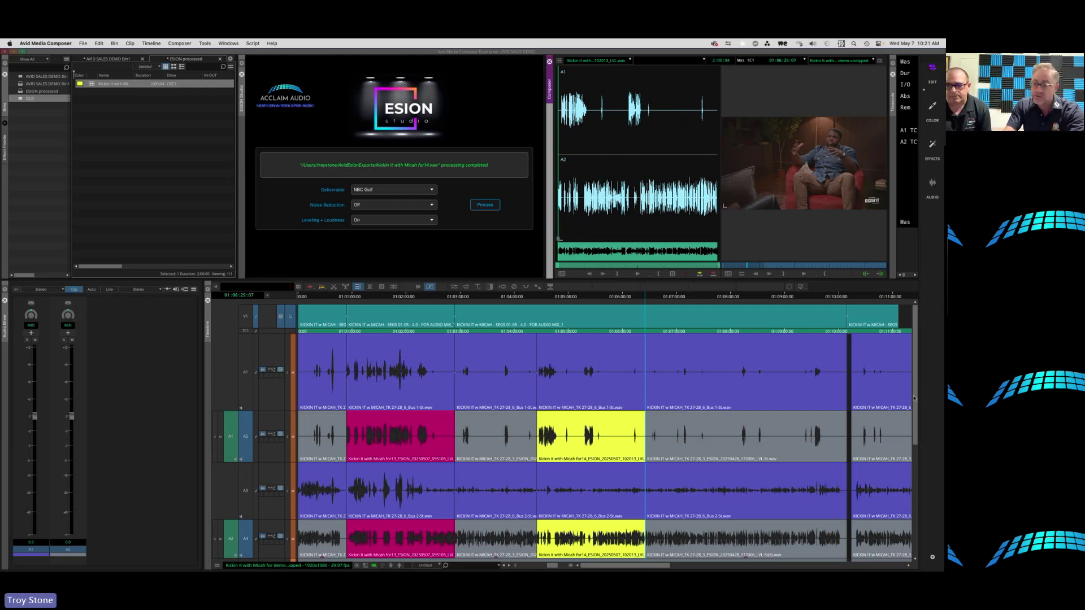
Place the playhead at the start of the dialogue burst at 01:05:18:26 in the yellow clip for a close look
{"action": "scroll", "coordinate": [641, 310], "scroll_direction": "down", "scroll_amount": 2}
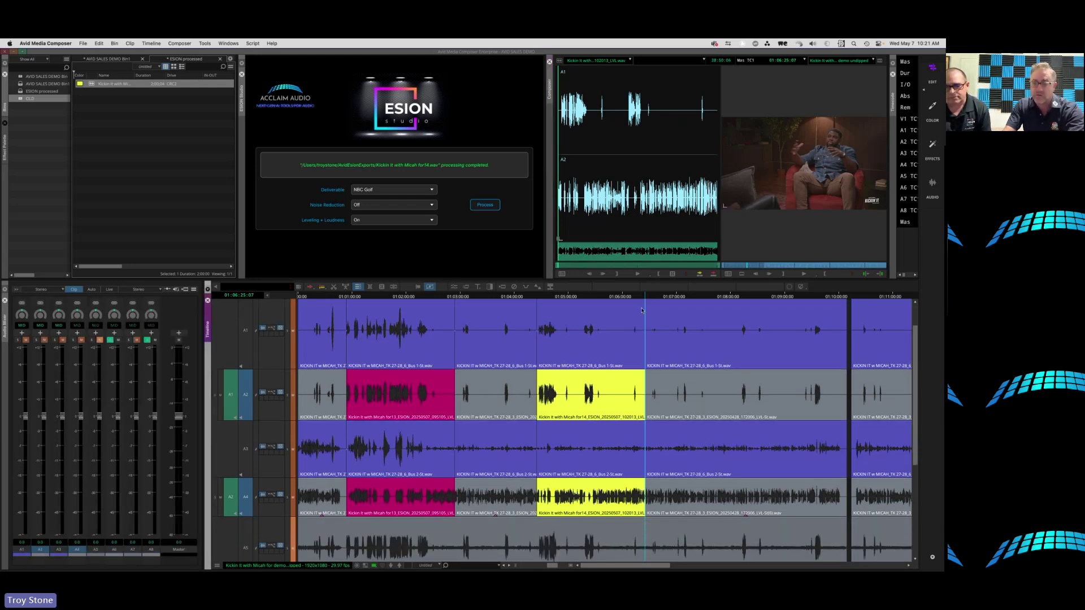
{"action": "left_click", "coordinate": [623, 310]}
{"action": "key", "text": "ctrl+]"}
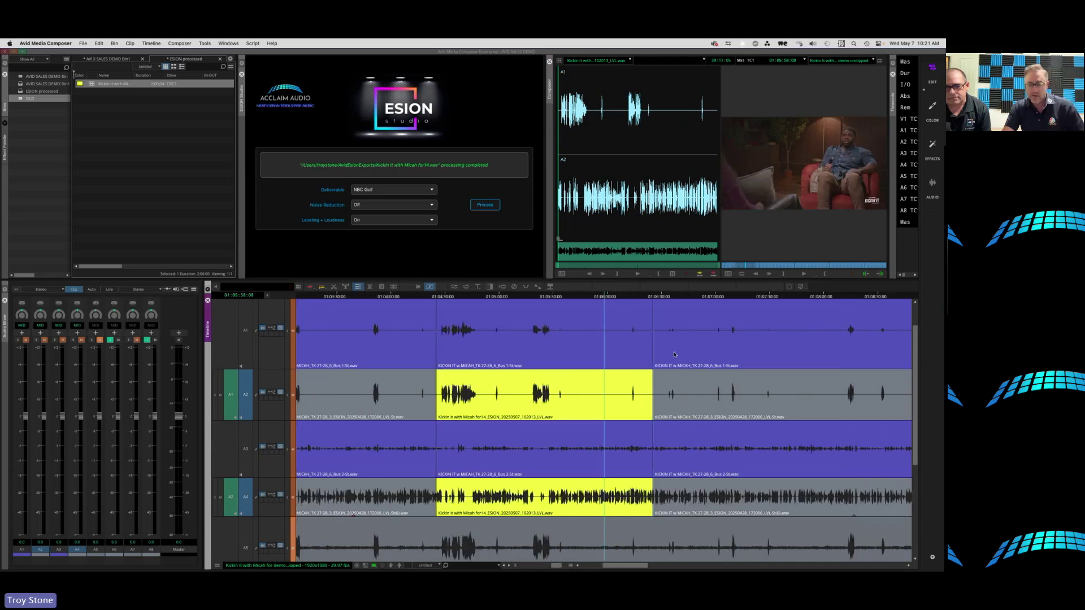
{"action": "key", "text": "ctrl+]"}
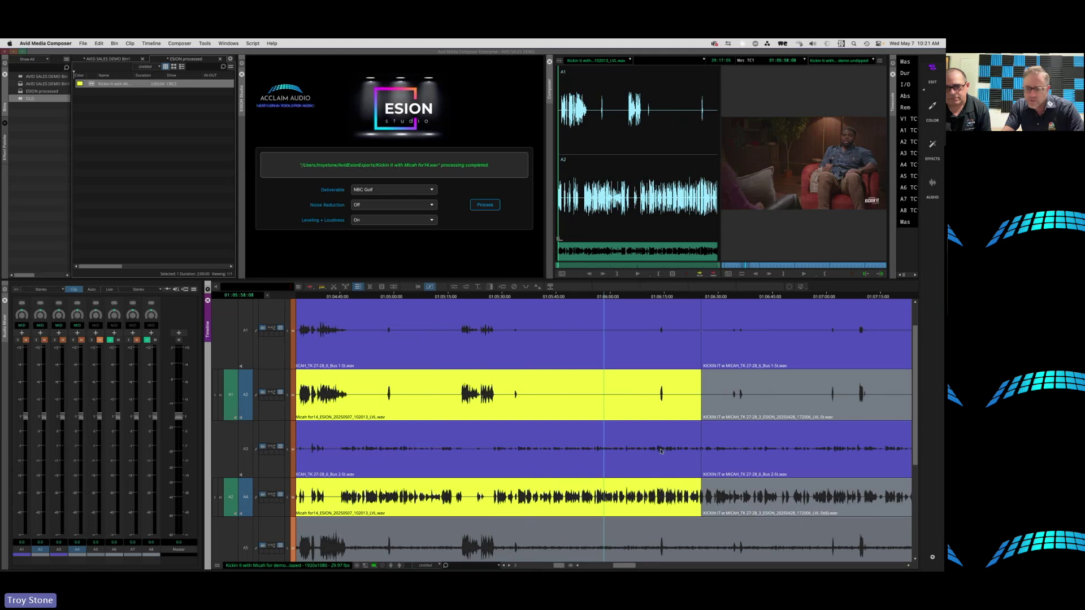
{"action": "left_click", "coordinate": [462, 396]}
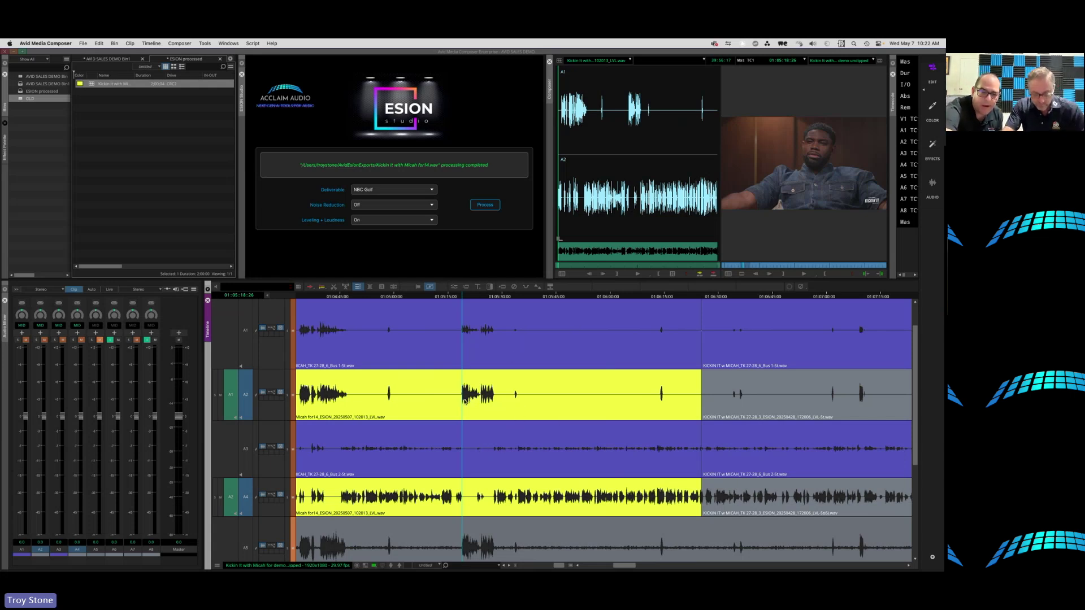
{"action": "key", "text": "super+bracketright"}
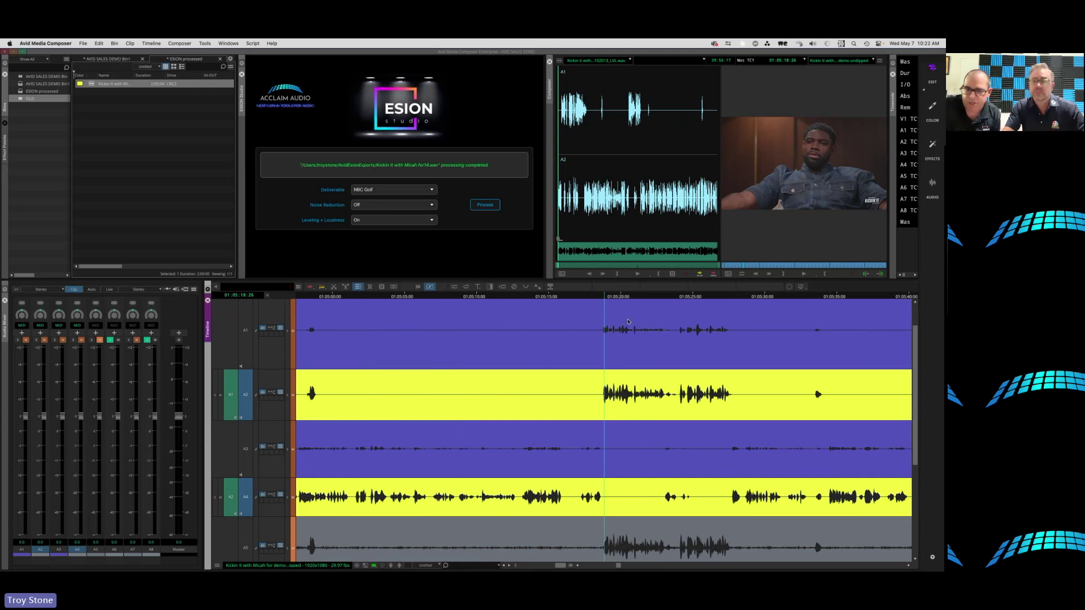
Solo A1, clear the solos on A6 and A8, and play the unprocessed dialogue from 01:05:18:26
{"action": "left_click", "coordinate": [289, 343]}
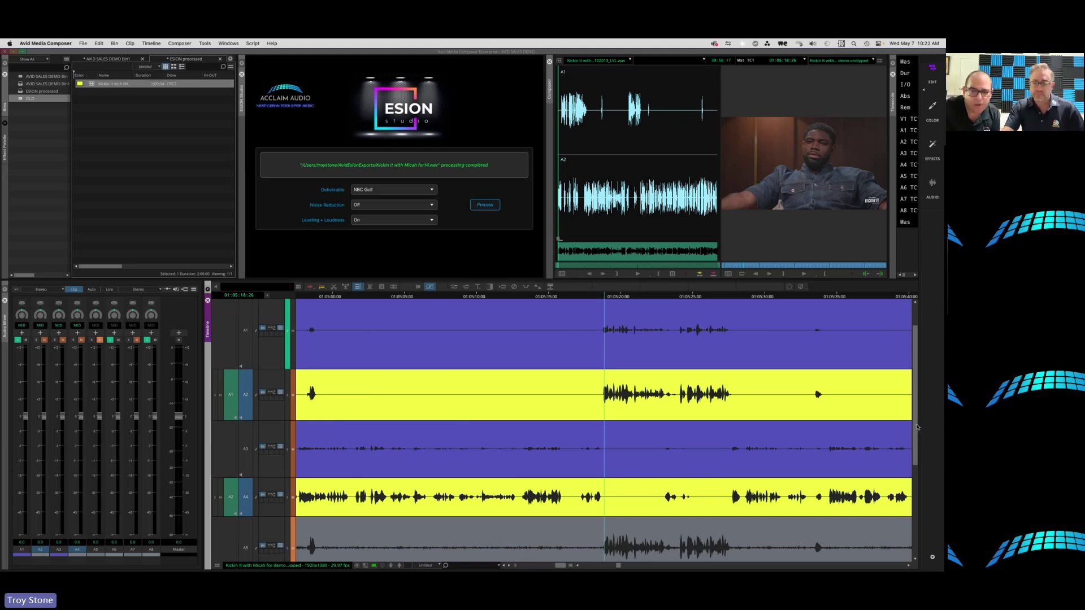
{"action": "scroll", "coordinate": [328, 483], "scroll_direction": "down", "scroll_amount": 6}
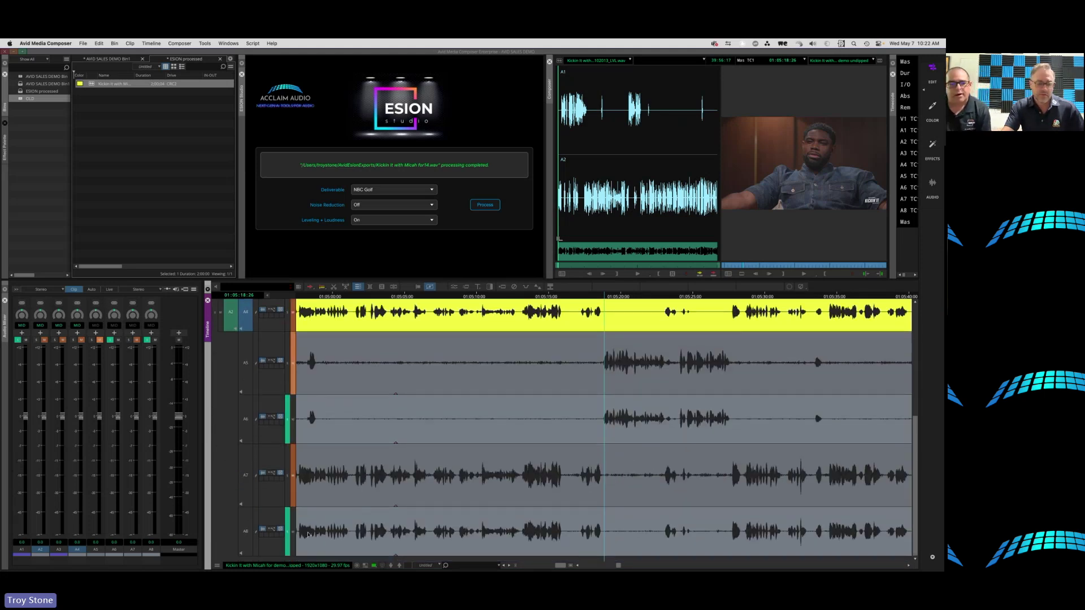
{"action": "left_click", "coordinate": [288, 537]}
{"action": "left_click", "coordinate": [288, 420]}
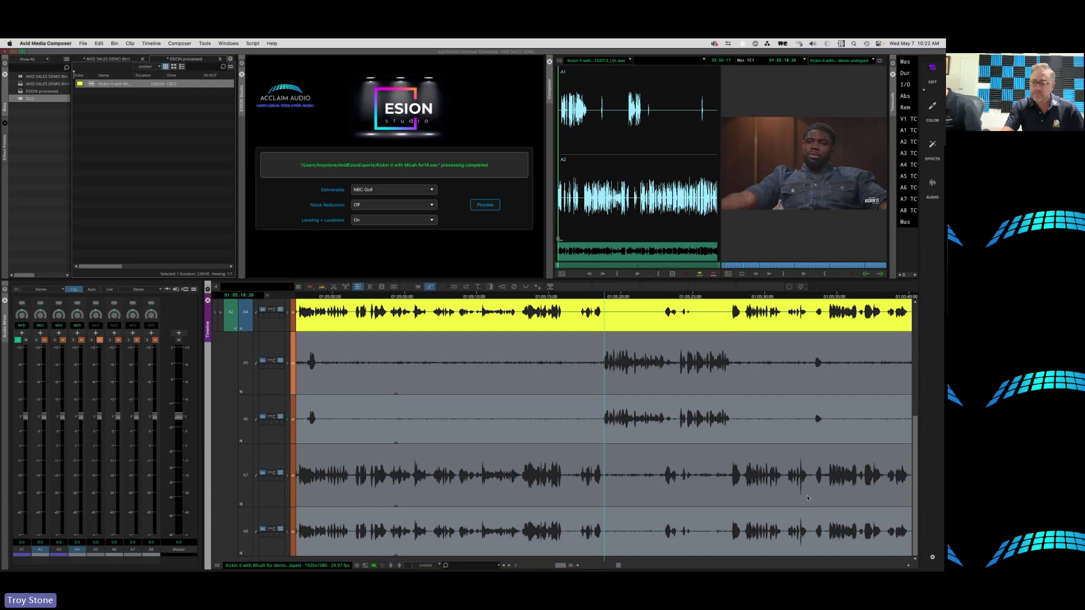
{"action": "scroll", "coordinate": [915, 462], "scroll_direction": "up", "scroll_amount": 1}
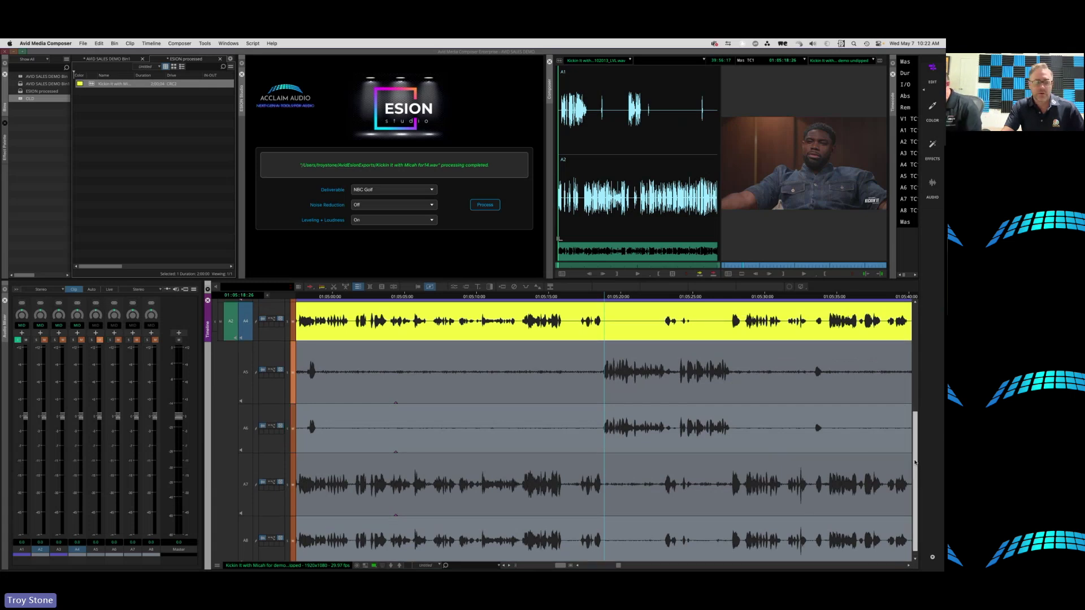
{"action": "left_click_drag", "start_coordinate": [915, 462], "coordinate": [915, 371]}
{"action": "key", "text": "space"}
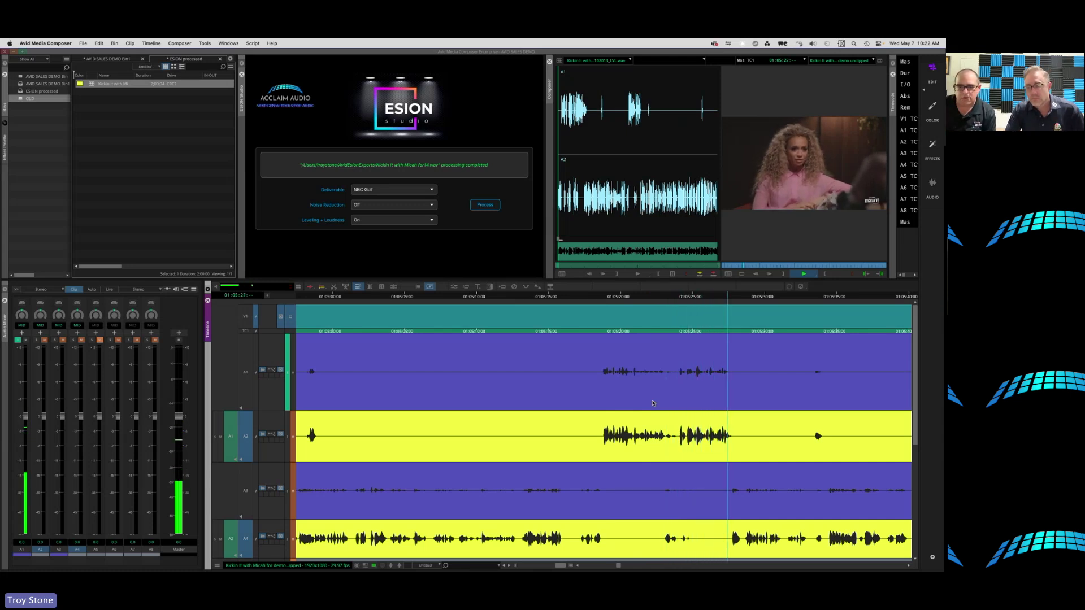
{"action": "key", "text": "space"}
Switch the solo from A1 to A2 and play the processed dialogue from 01:05:18:16
{"action": "left_click", "coordinate": [600, 298]}
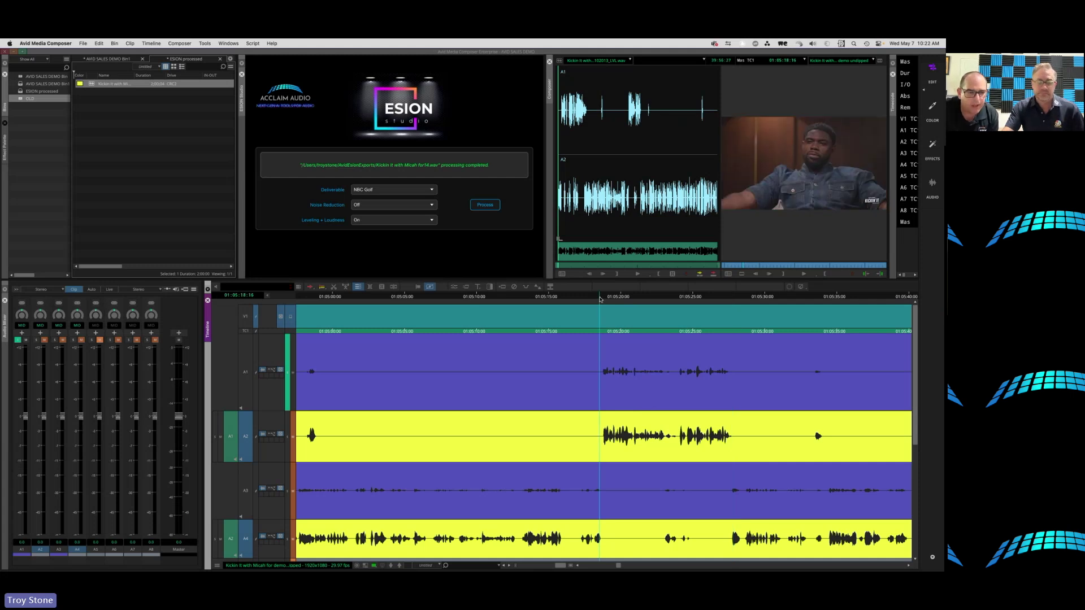
{"action": "left_click", "coordinate": [289, 436]}
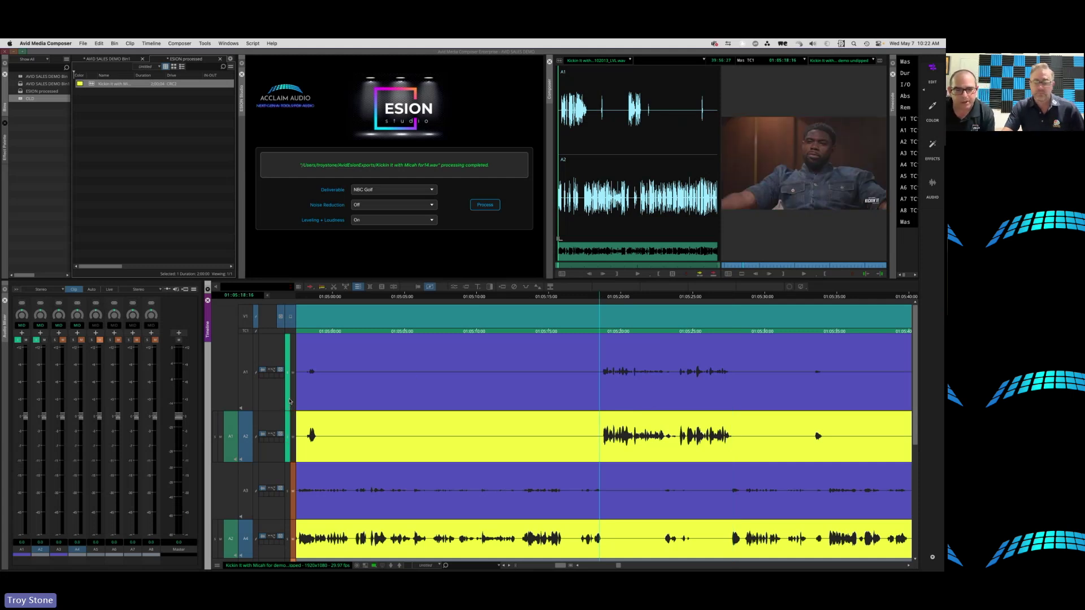
{"action": "left_click", "coordinate": [289, 401]}
{"action": "key", "text": "space"}
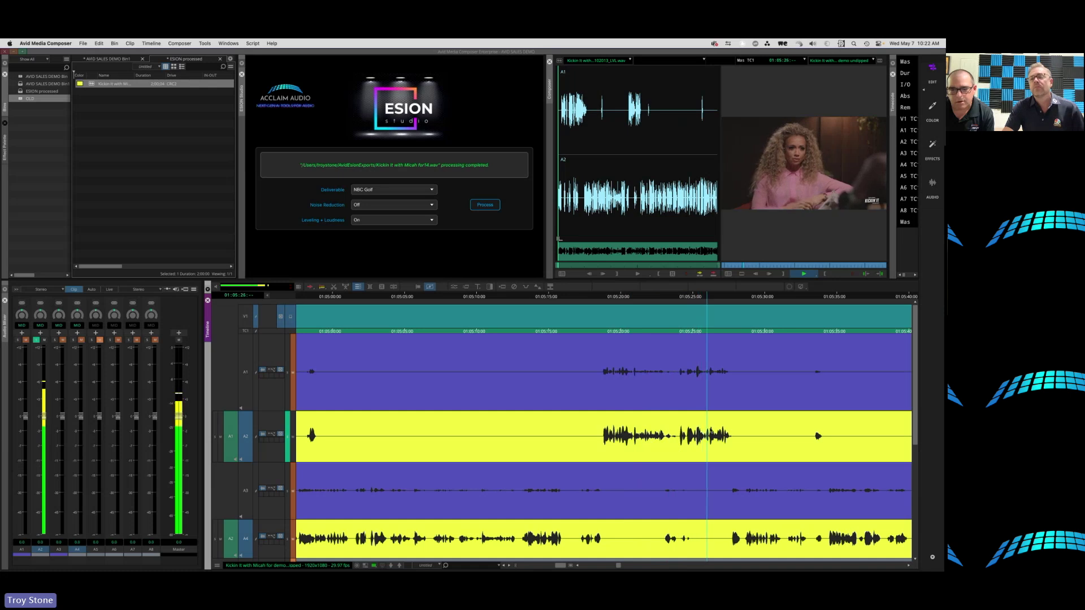
{"action": "key", "text": "space"}
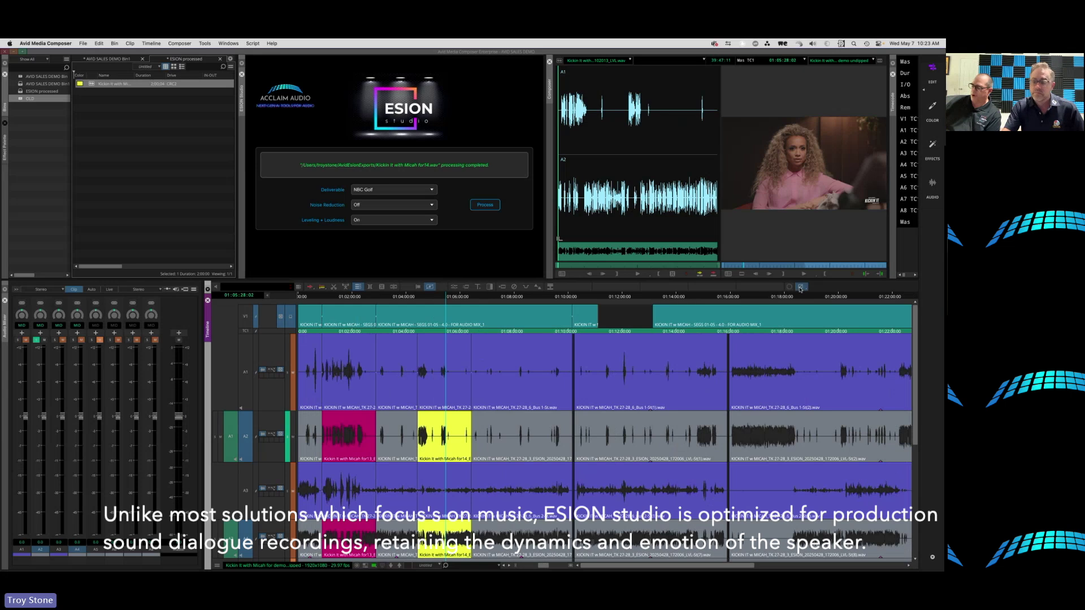
Go to timecode 01:43:29:17 and play the unprocessed dialogue with A3 soloed
{"action": "left_click", "coordinate": [791, 215]}
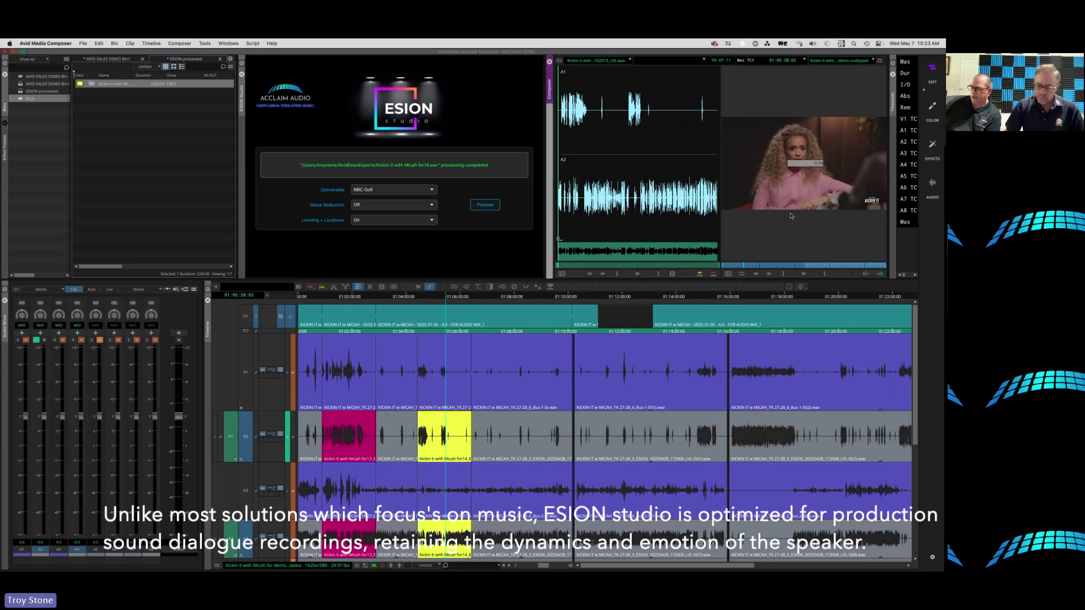
{"action": "key", "text": "Return"}
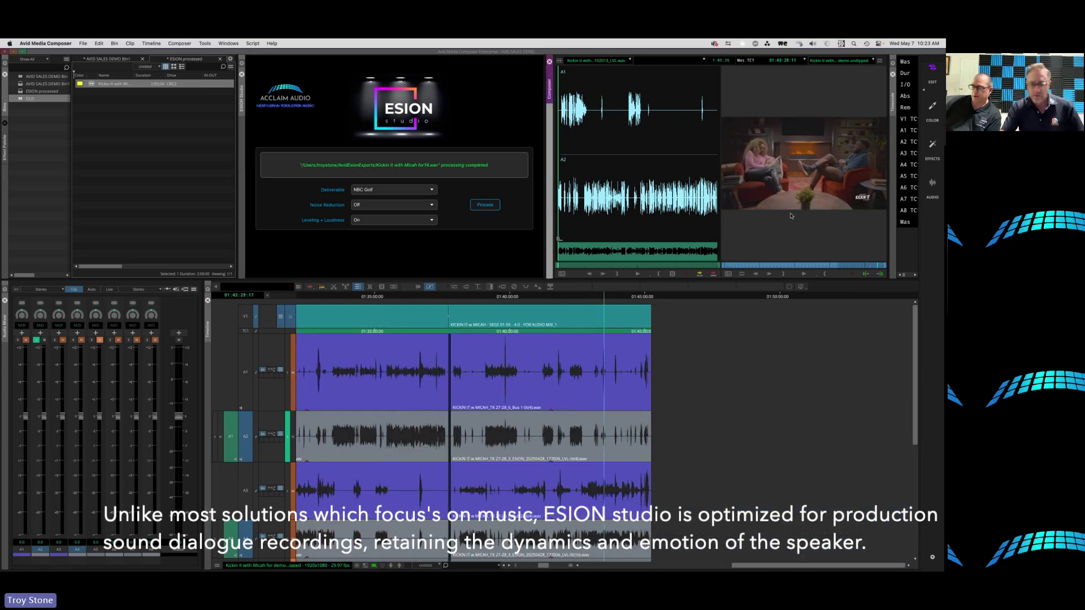
{"action": "key", "text": "super+bracketright"}
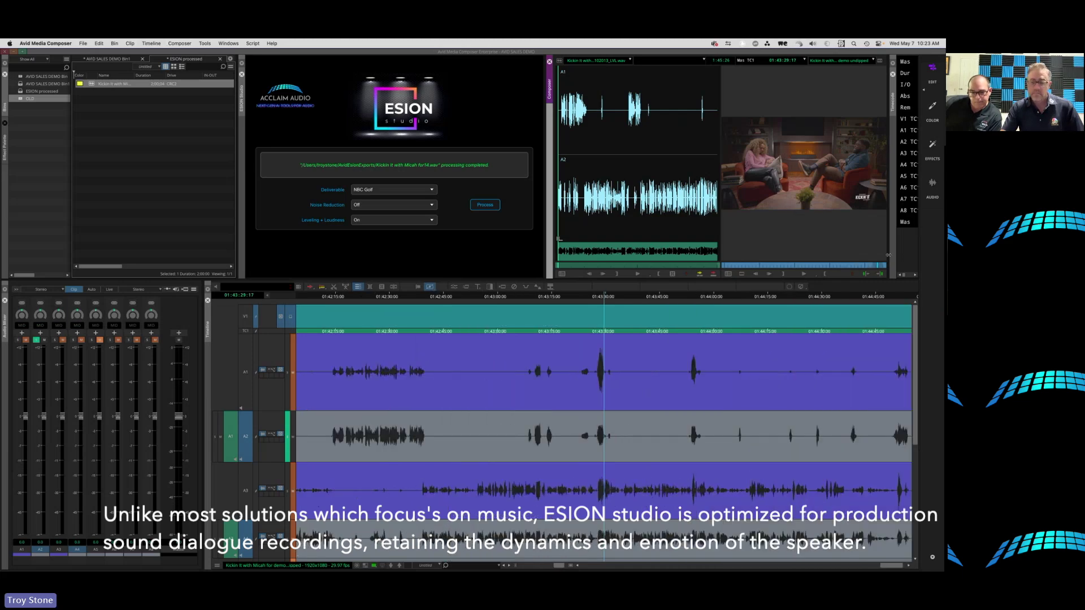
{"action": "key", "text": "super+bracketright"}
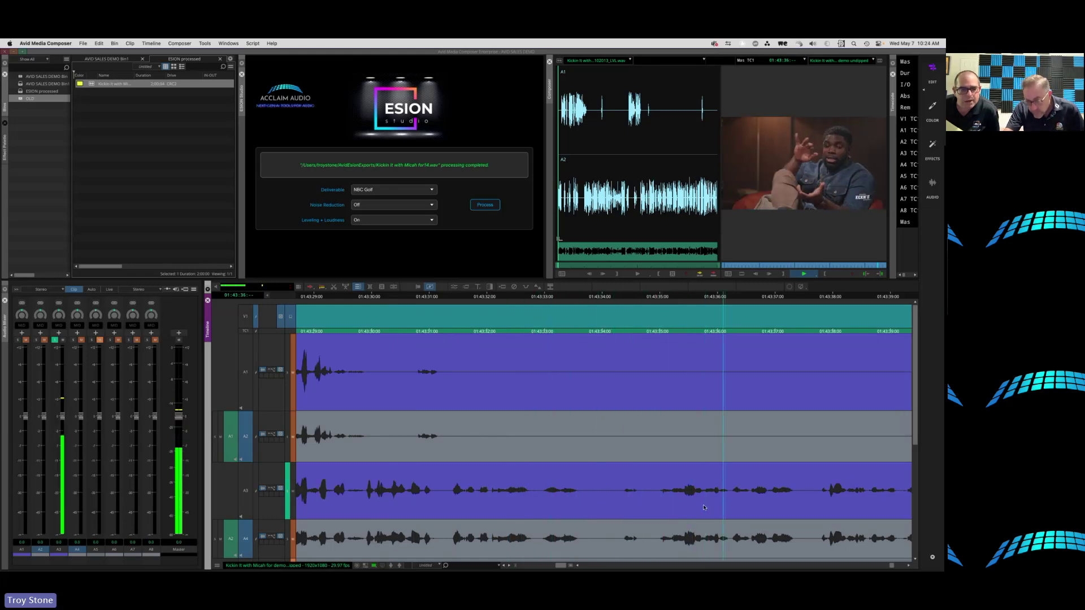
{"action": "key", "text": "space"}
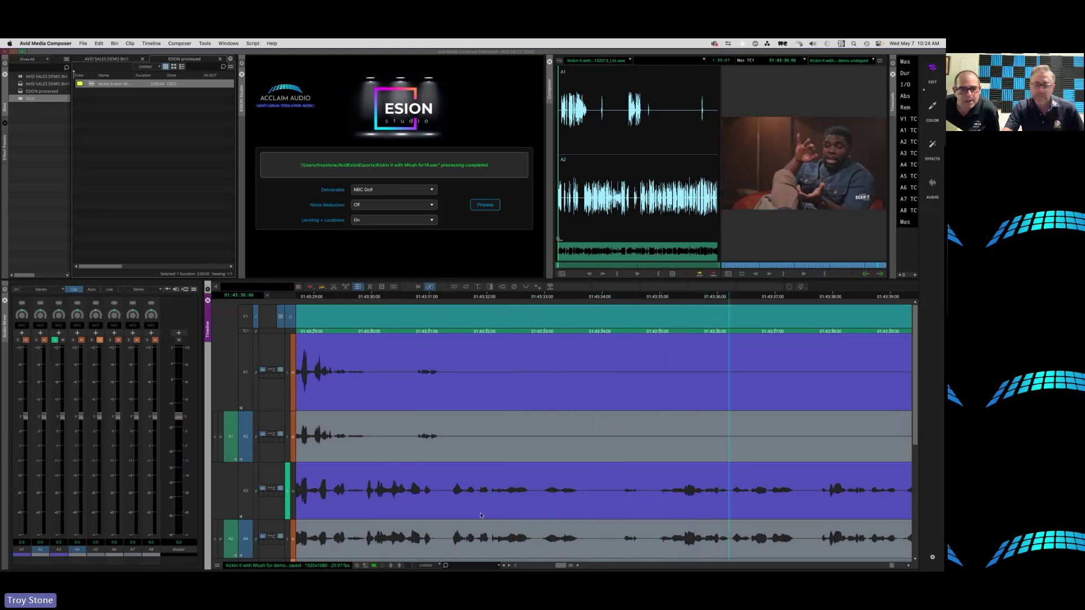
Switch the solo from A3 to A4 and play the same passage with the processed dialogue
{"action": "left_click", "coordinate": [288, 513]}
{"action": "left_click", "coordinate": [288, 549]}
{"action": "left_click", "coordinate": [338, 301]}
{"action": "key", "text": "space"}
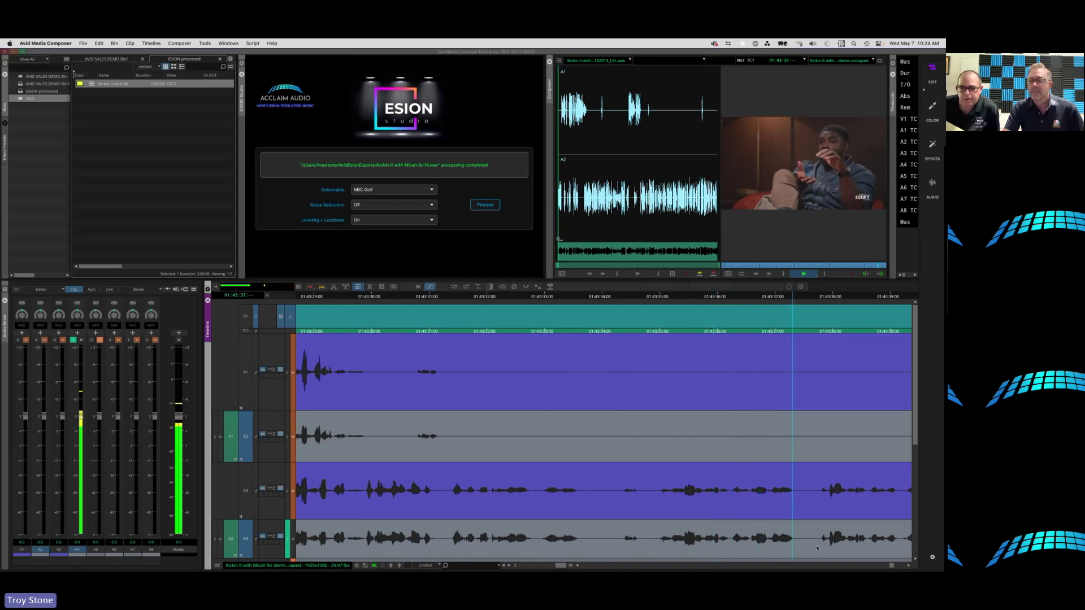
{"action": "key", "text": "space"}
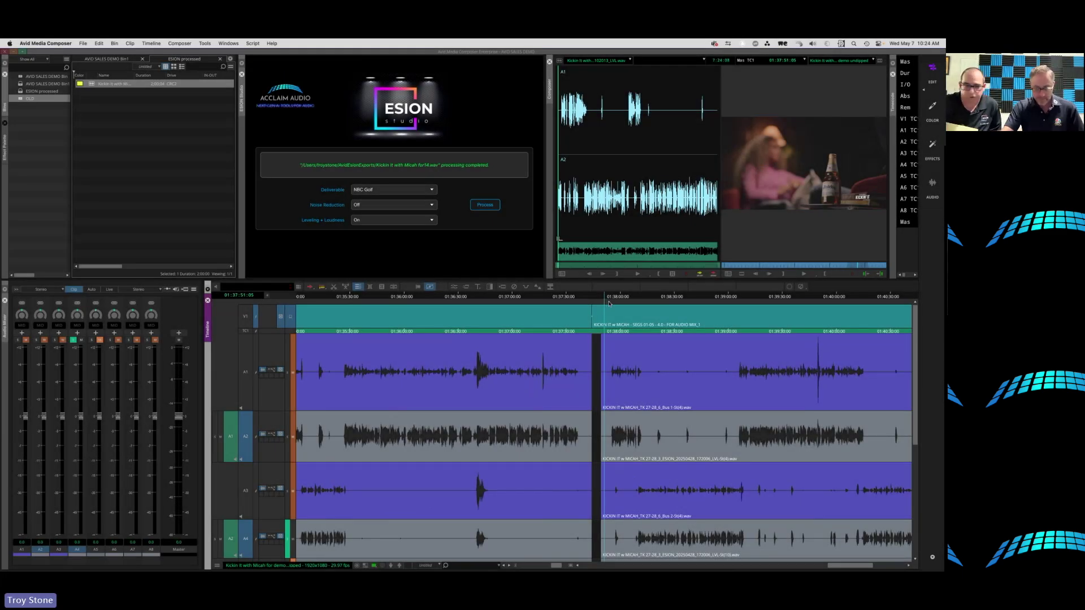
Examine the original and leveled waveforms on A1 to A4 along the whole sequence, up to the section around 01:36:00
{"action": "key", "text": "super+bracketleft"}
{"action": "scroll", "coordinate": [517, 318], "scroll_direction": "up", "scroll_amount": 5}
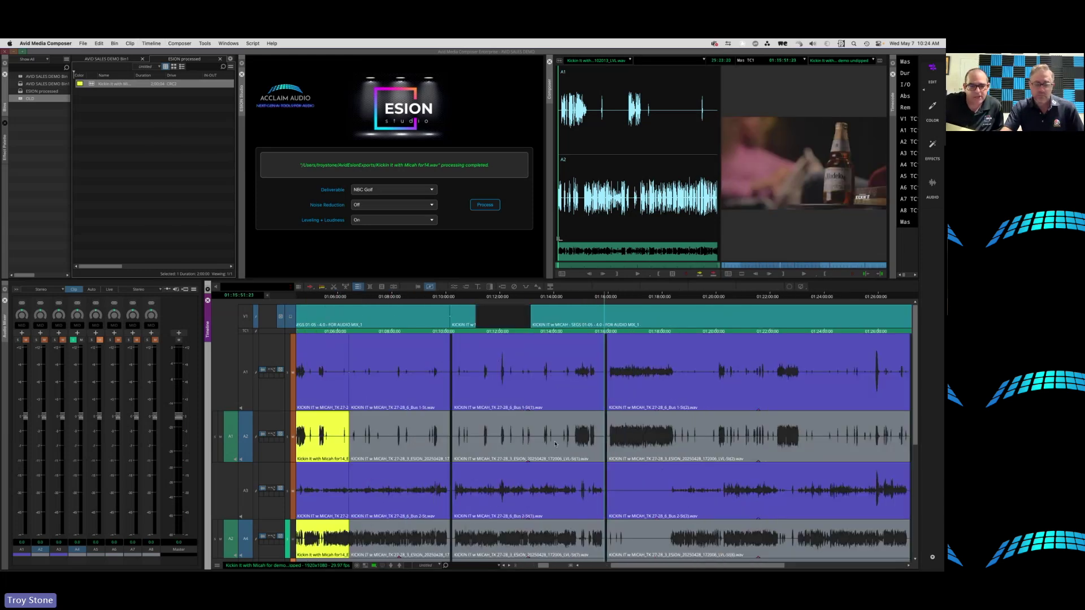
{"action": "left_click", "coordinate": [368, 314]}
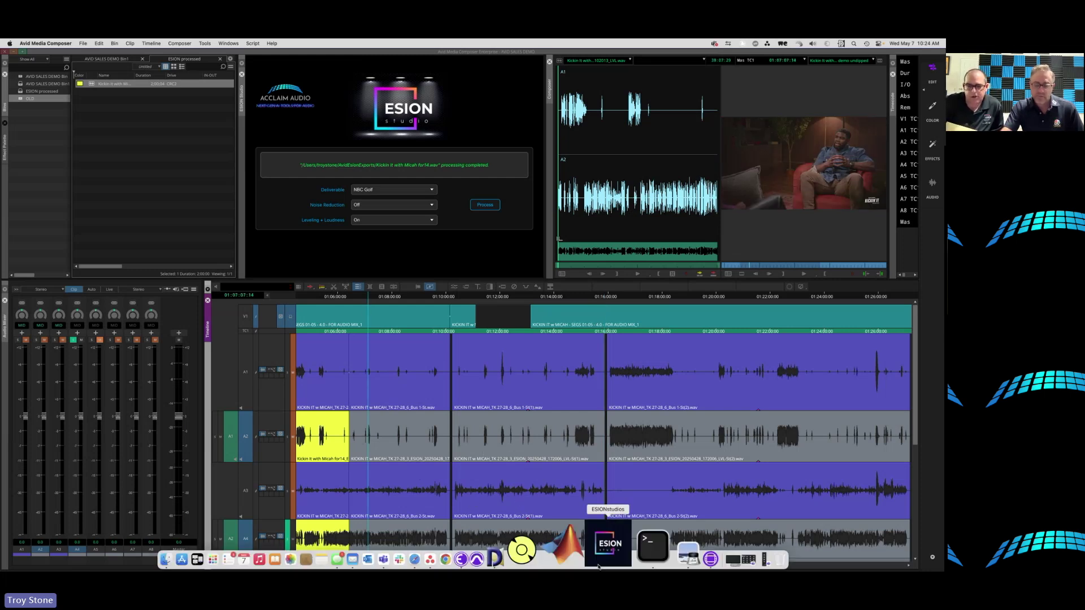
{"action": "left_click_drag", "start_coordinate": [725, 566], "coordinate": [782, 562]}
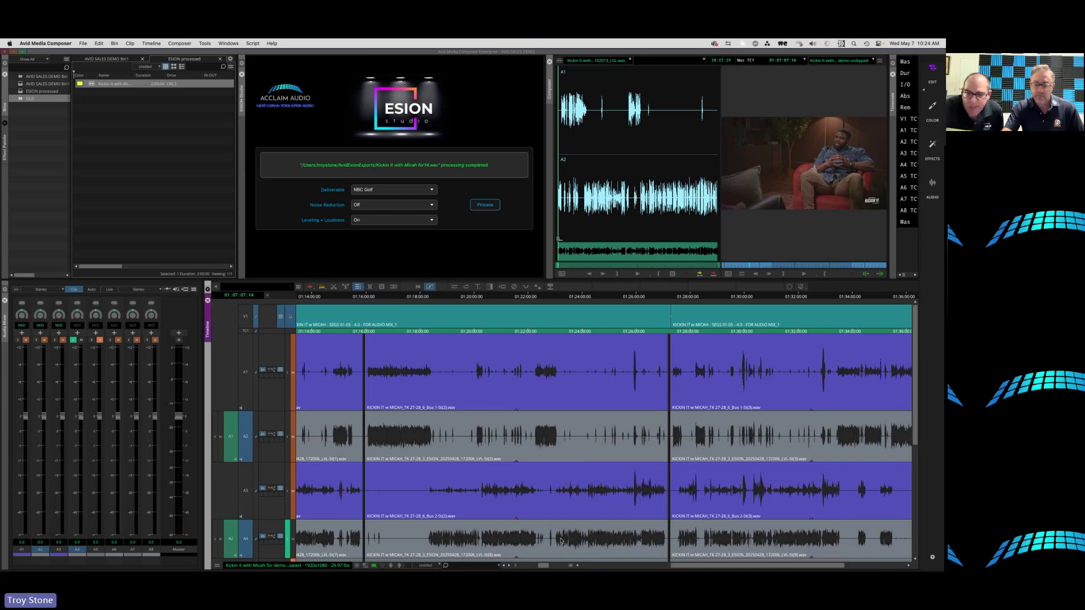
{"action": "left_click_drag", "start_coordinate": [744, 566], "coordinate": [767, 567]}
{"action": "scroll", "coordinate": [729, 506], "scroll_direction": "right", "scroll_amount": 10}
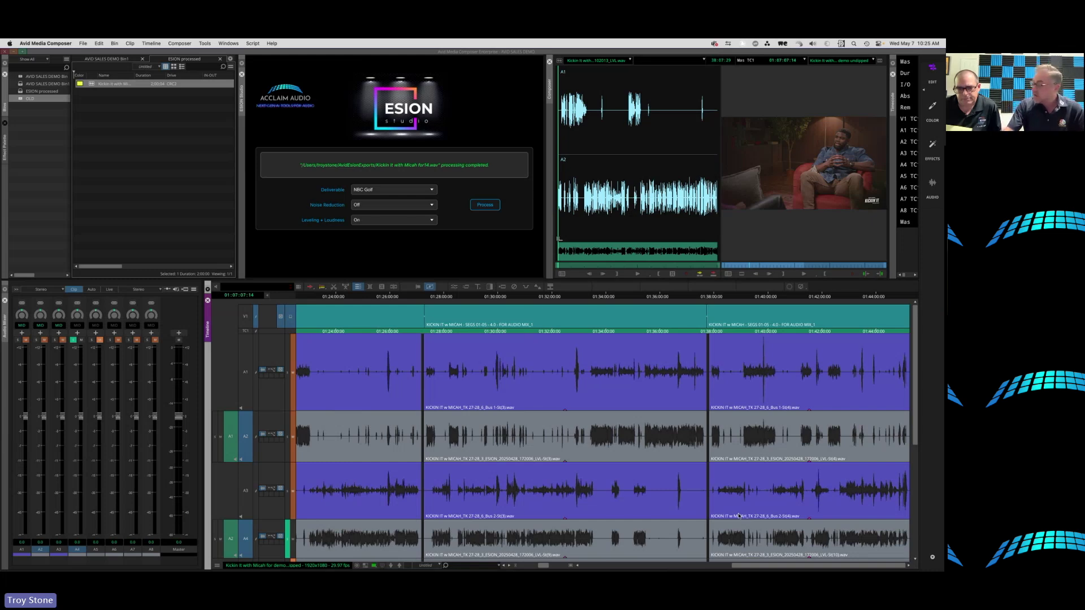
{"action": "mouse_move", "coordinate": [725, 571]}
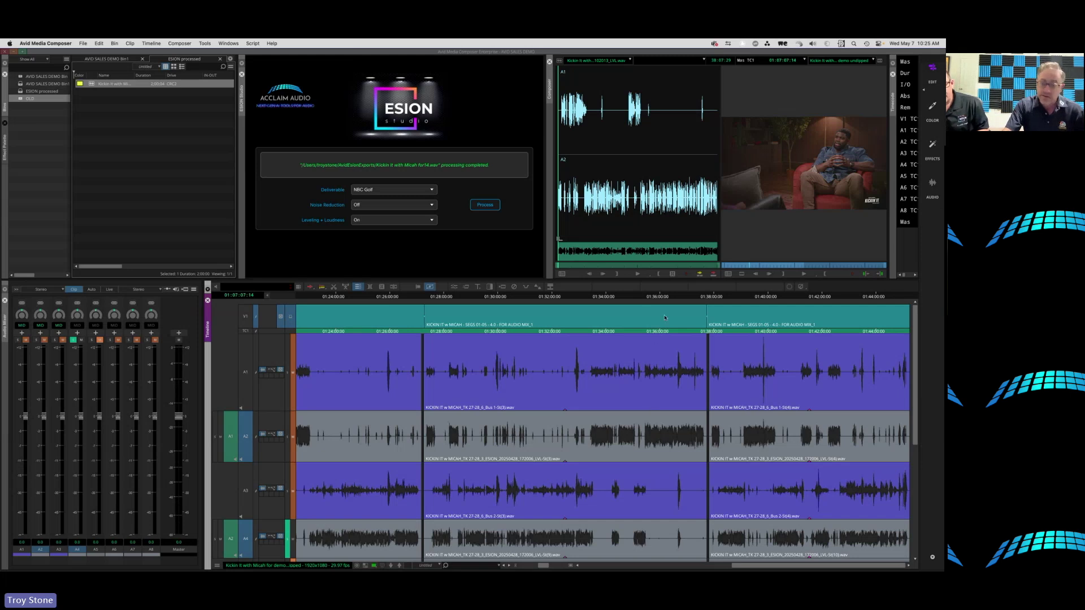
{"action": "left_click", "coordinate": [665, 297]}
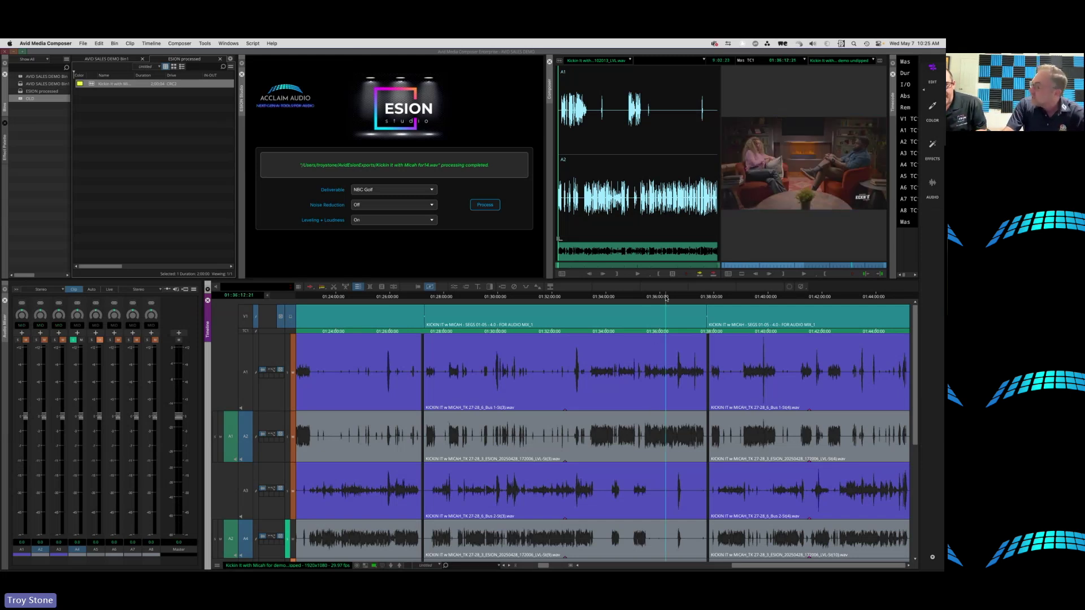
{"action": "left_click", "coordinate": [662, 298]}
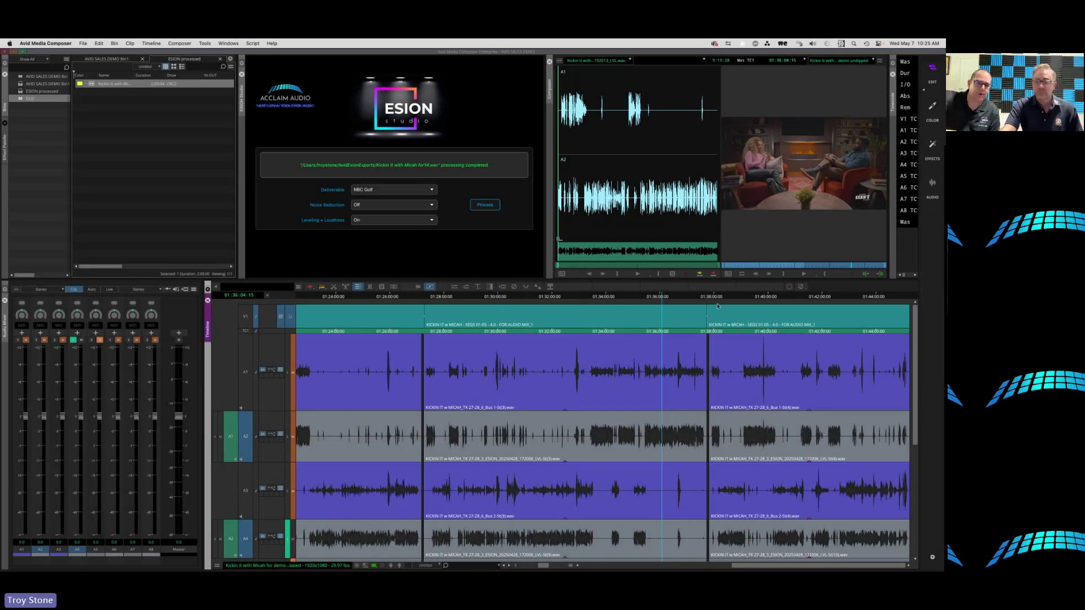
Show tracks A5 to A8 around the clip start after the gap and park the playhead at 01:37:49:14
{"action": "left_click", "coordinate": [713, 305]}
{"action": "left_click_drag", "start_coordinate": [918, 387], "coordinate": [919, 498]}
{"action": "key", "text": "super+bracketright"}
{"action": "key", "text": "super+bracketright"}
{"action": "key", "text": "super+bracketright"}
{"action": "key", "text": "super+bracketright"}
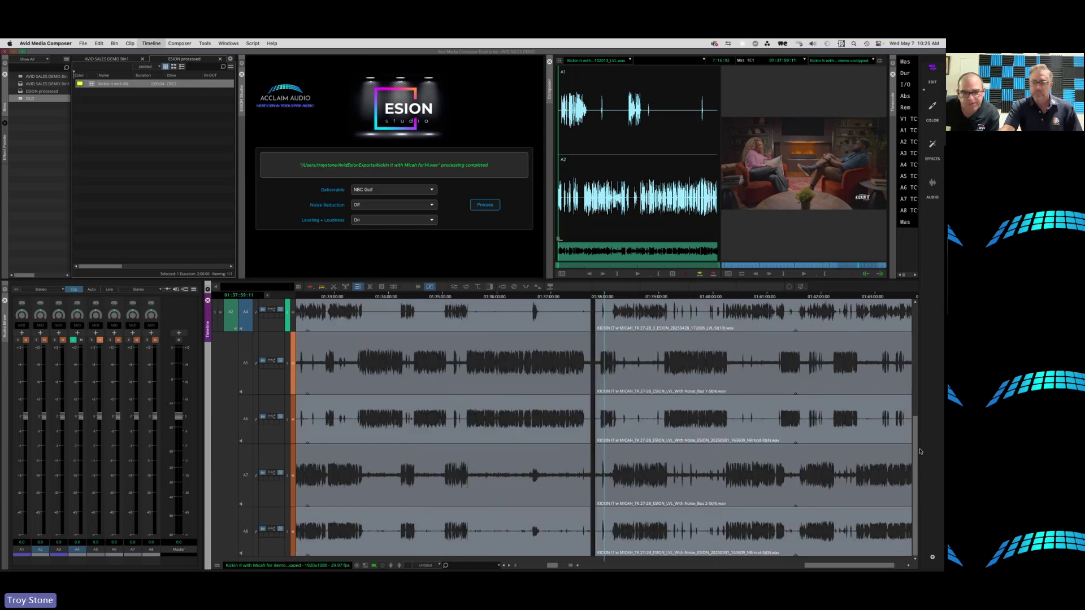
{"action": "left_click_drag", "start_coordinate": [574, 297], "coordinate": [532, 299]}
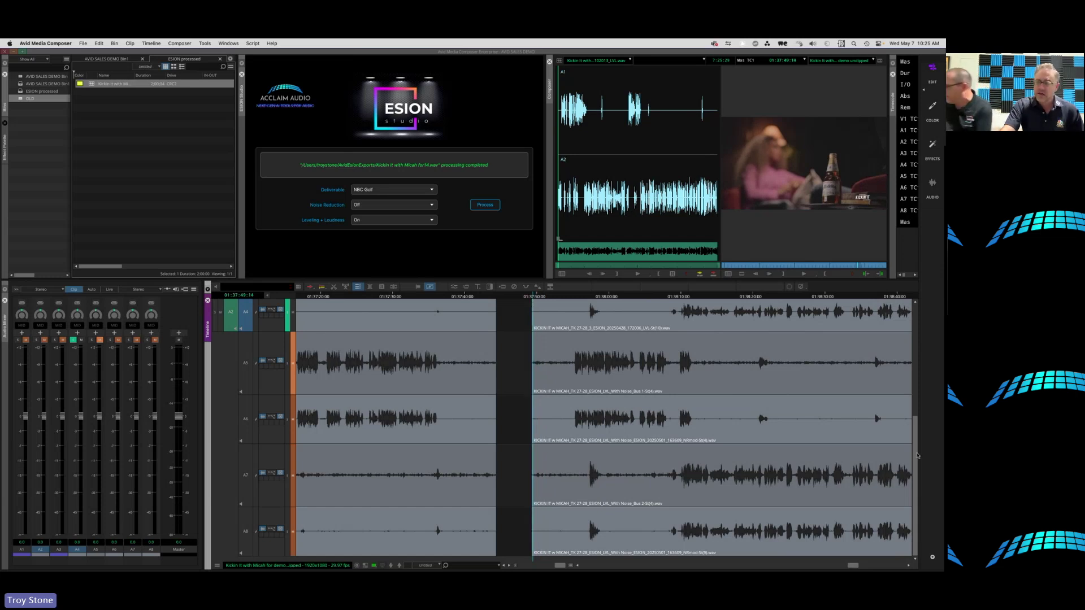
Clear the solo on A4 and solo the noisy dialogue tracks A5 and A7 instead
{"action": "scroll", "coordinate": [270, 461], "scroll_direction": "up", "scroll_amount": 5}
{"action": "left_click", "coordinate": [289, 458]}
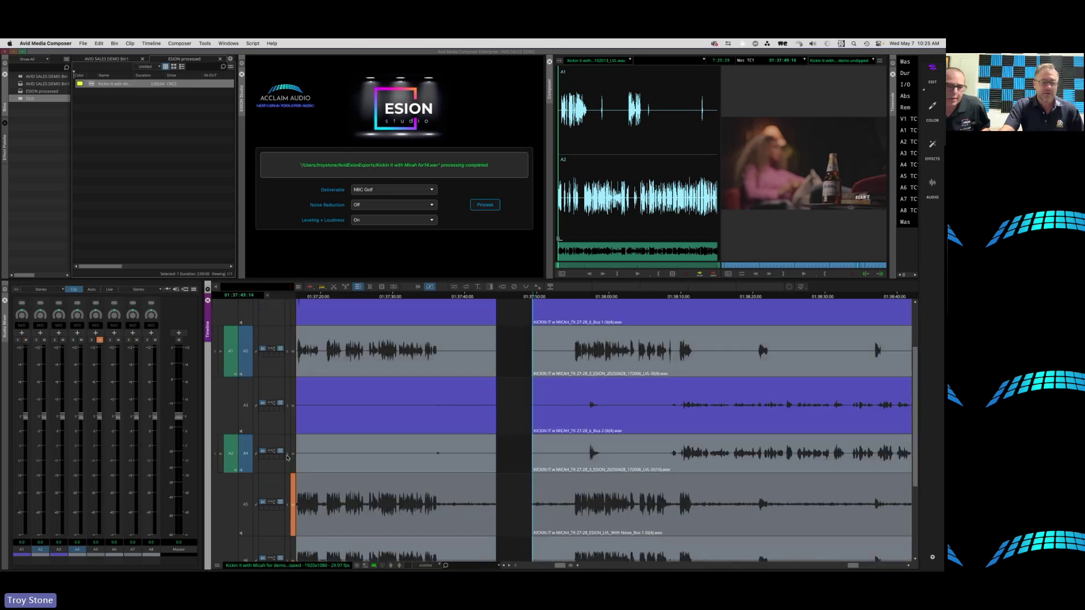
{"action": "left_click", "coordinate": [294, 508]}
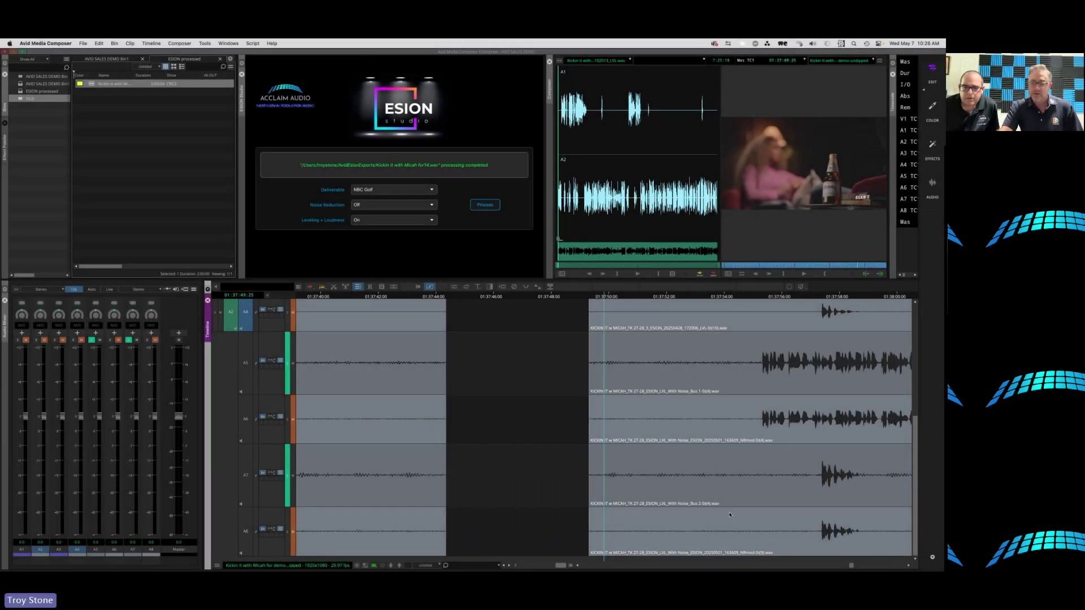
Raise the master fader and play the noisy dialogue on A5 and A7 from 01:37:49:25, stopping after the first lines
{"action": "key", "text": "super+bracketleft"}
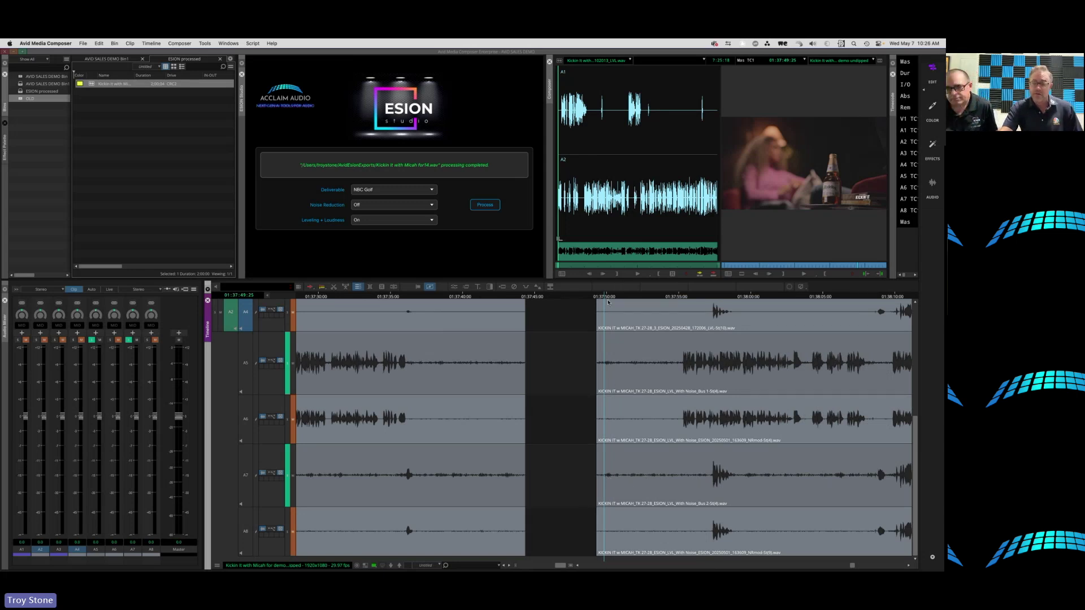
{"action": "left_click_drag", "start_coordinate": [179, 417], "coordinate": [179, 390]}
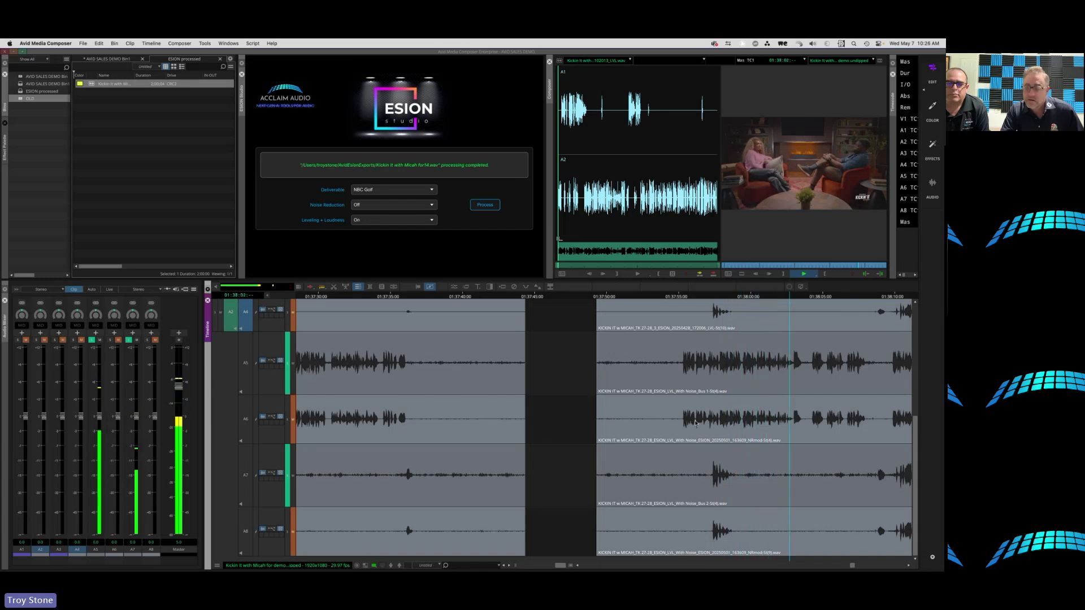
{"action": "key", "text": "space"}
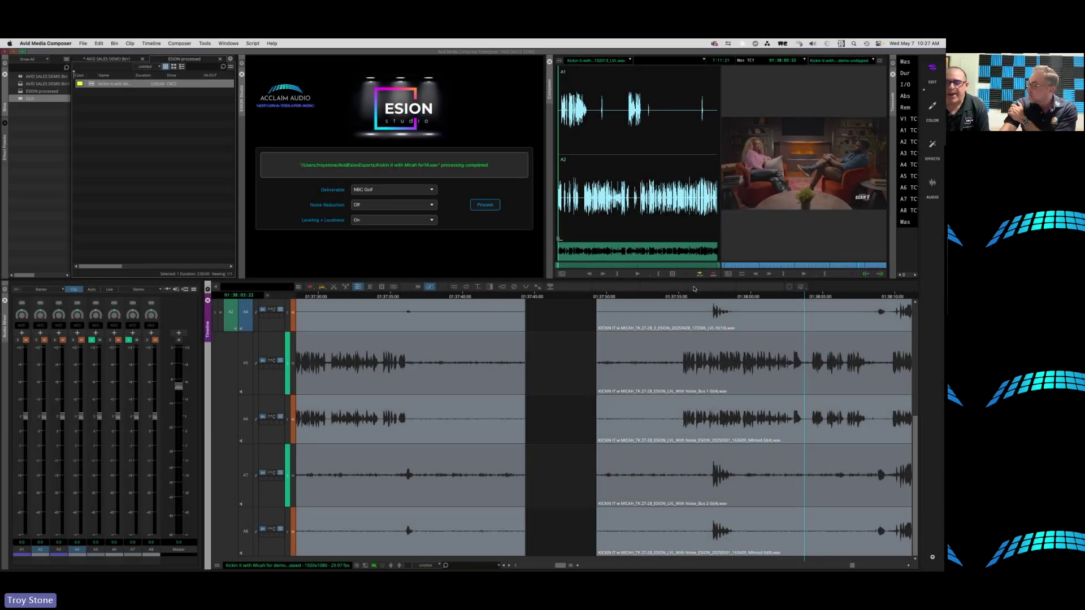
Switch the solo from A5 and A7 to the noise-reduced tracks A6 and A8
{"action": "left_click", "coordinate": [632, 295]}
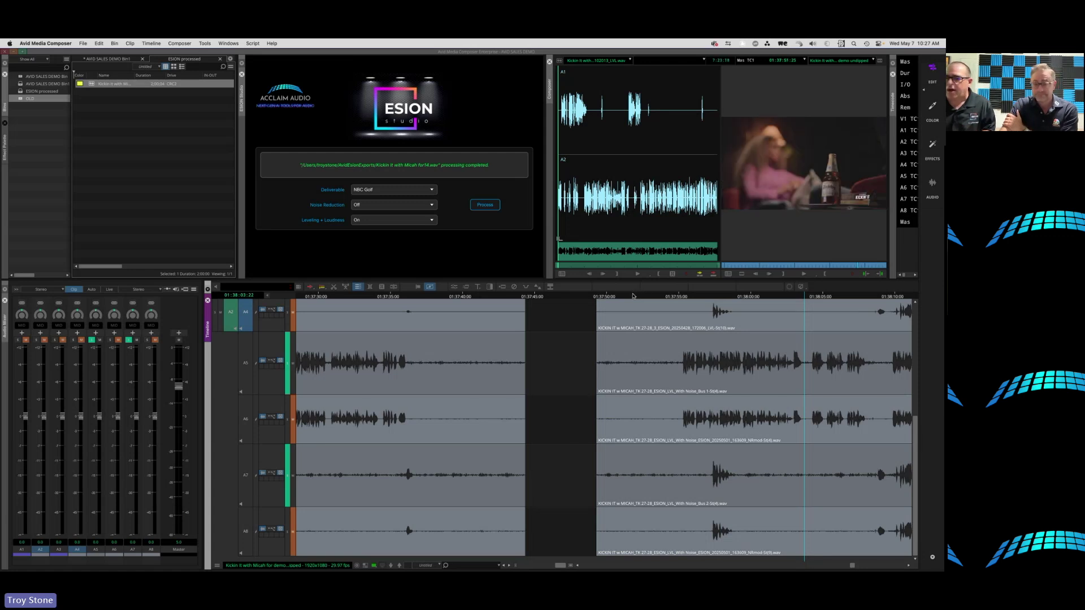
{"action": "left_click", "coordinate": [287, 418]}
{"action": "key", "text": "a"}
Lower the master fader back to 0 dB and park the playhead at the clip start, 01:37:49:10
{"action": "left_click_drag", "start_coordinate": [182, 398], "coordinate": [183, 416]}
{"action": "left_click", "coordinate": [182, 417]}
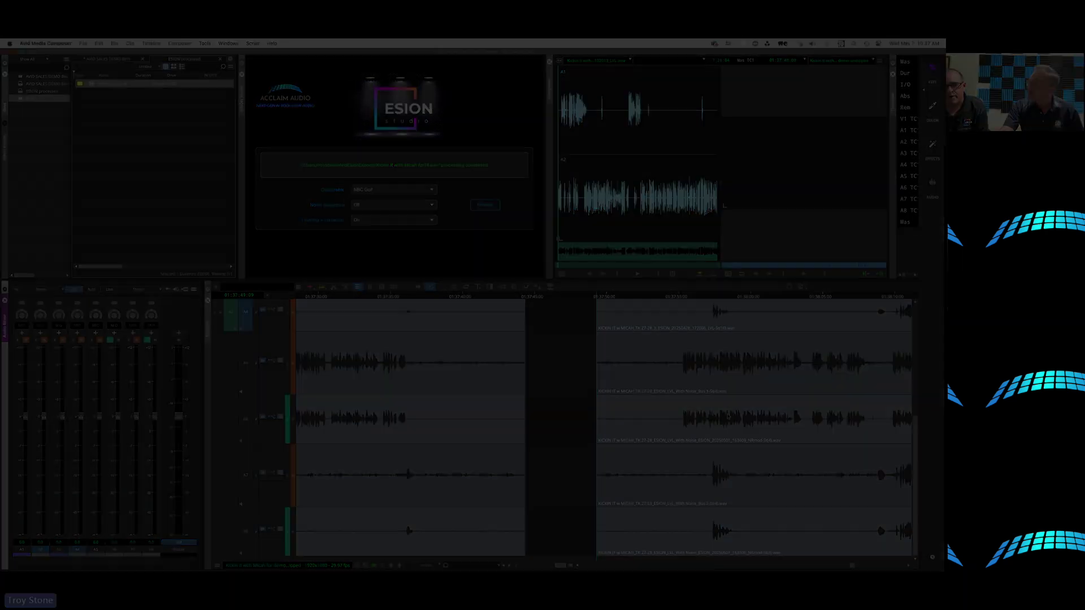
{"action": "left_click", "coordinate": [599, 327]}
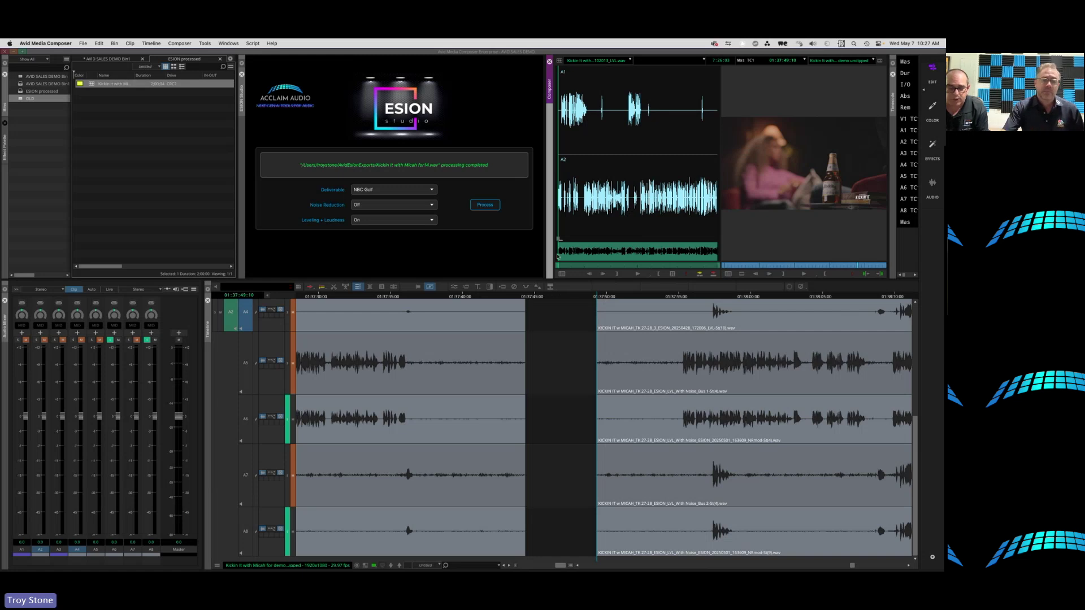
View the available Noise Reduction levels in ESION Studio and leave the setting at Off
{"action": "left_click", "coordinate": [409, 210]}
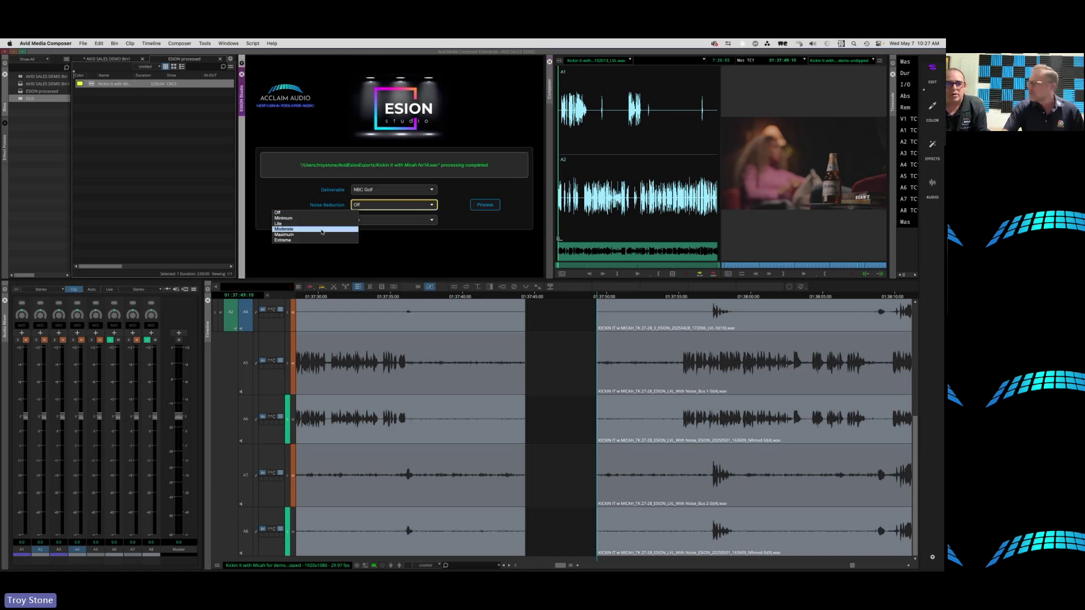
{"action": "left_click", "coordinate": [588, 299]}
{"action": "left_click", "coordinate": [587, 298]}
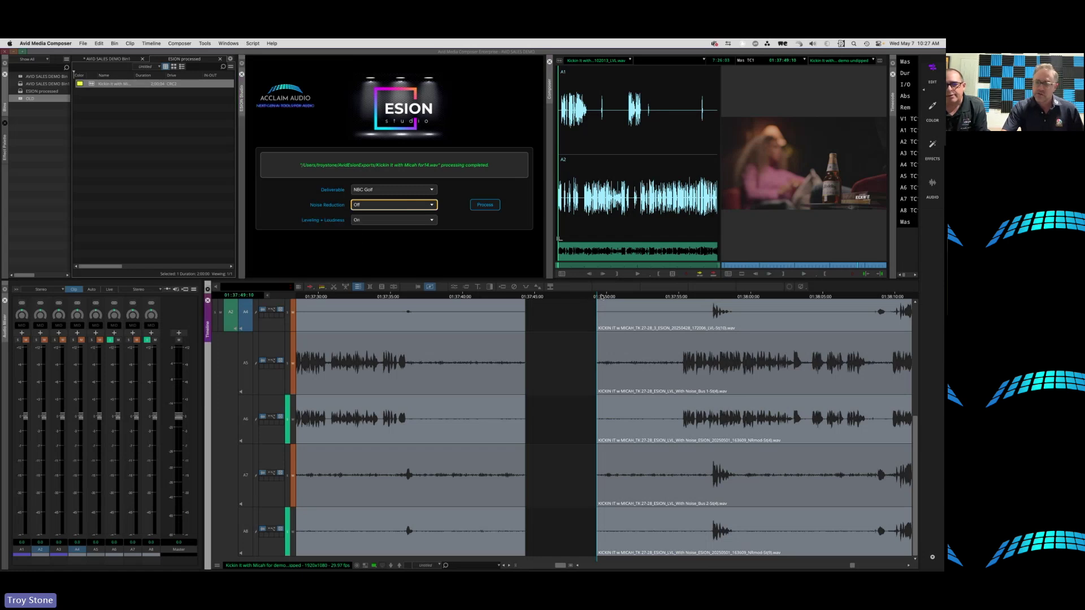
Play the noise-reduced dialogue on A6 and A8 from the clip start through the same passage
{"action": "left_click", "coordinate": [598, 299]}
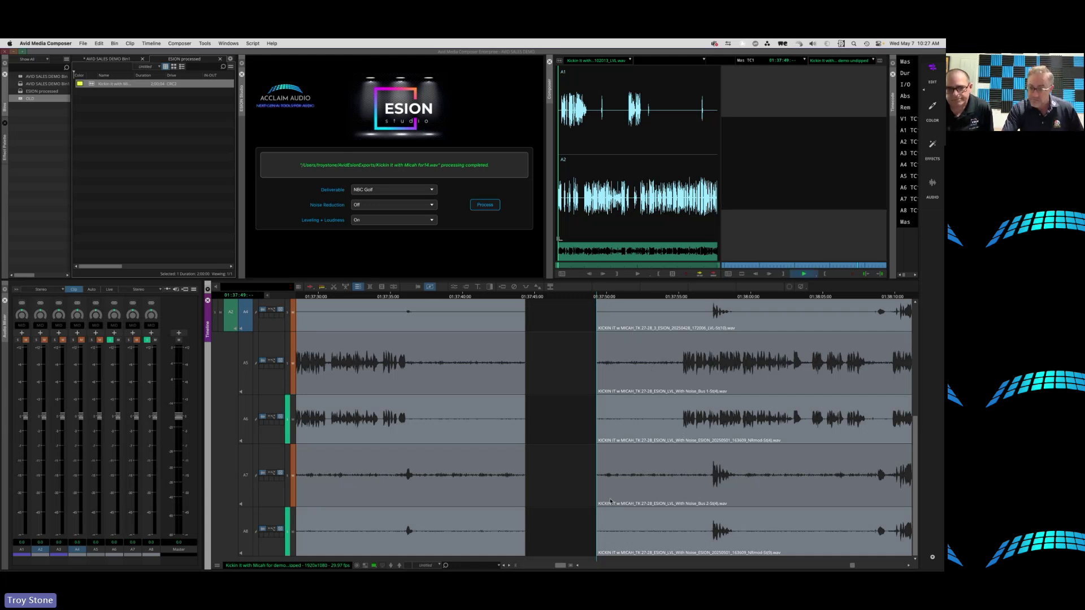
{"action": "key", "text": "space"}
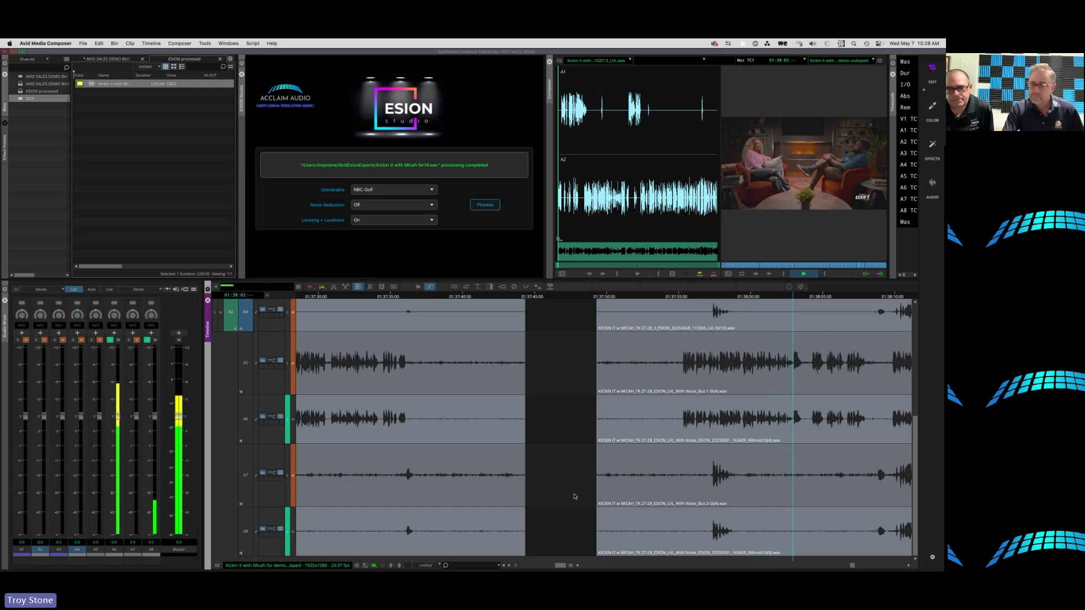
{"action": "key", "text": "space"}
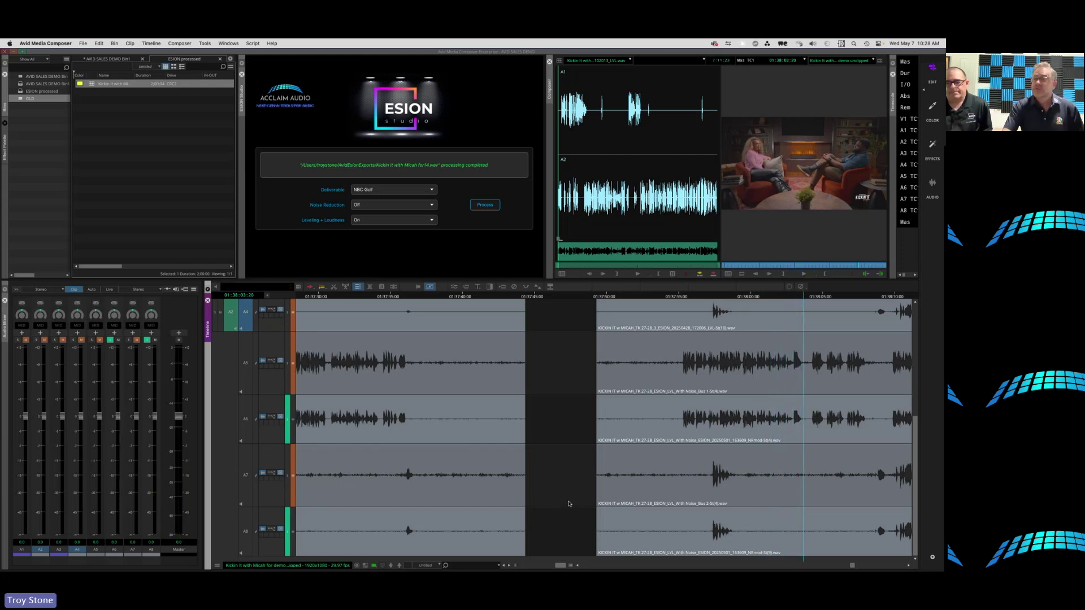